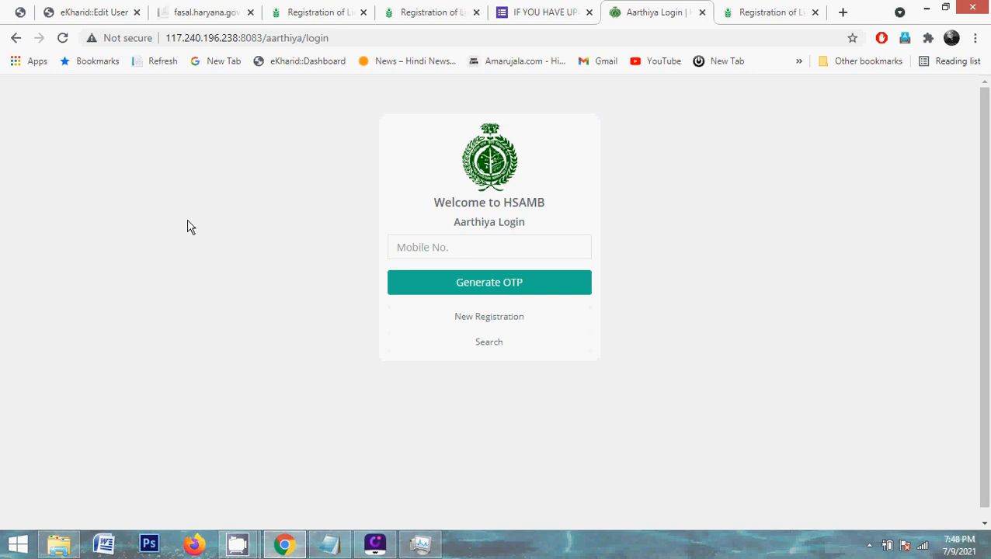
Inspect the Aarthiya login page's web address, then bring up the Notepad update instructions
left_click(262, 37)
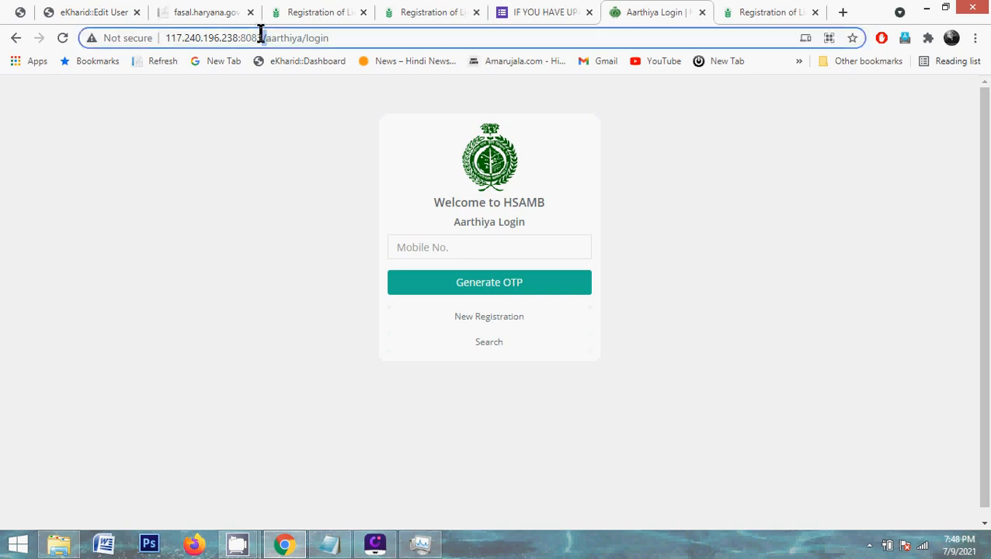
double_click(262, 33)
double_click(261, 33)
triple_click(298, 38)
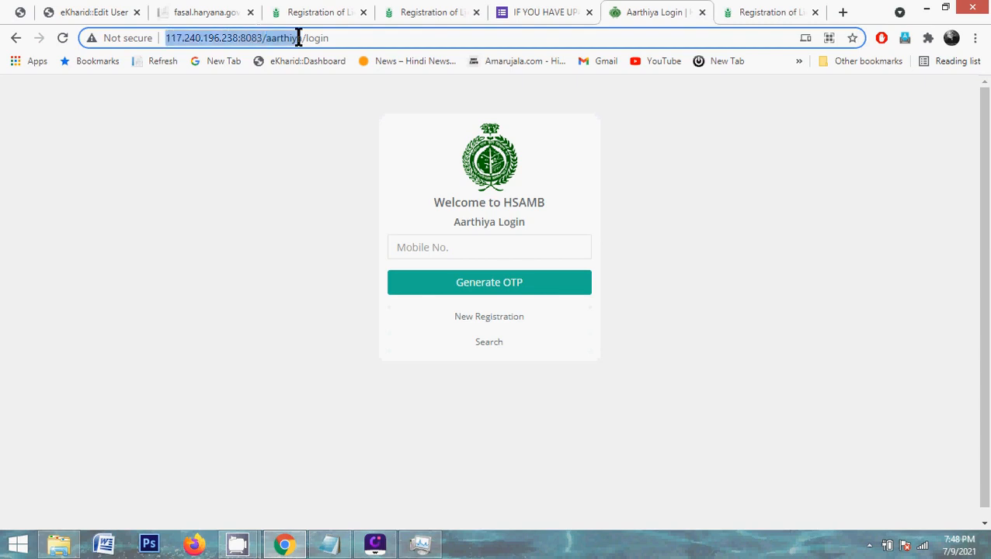
left_click(338, 37)
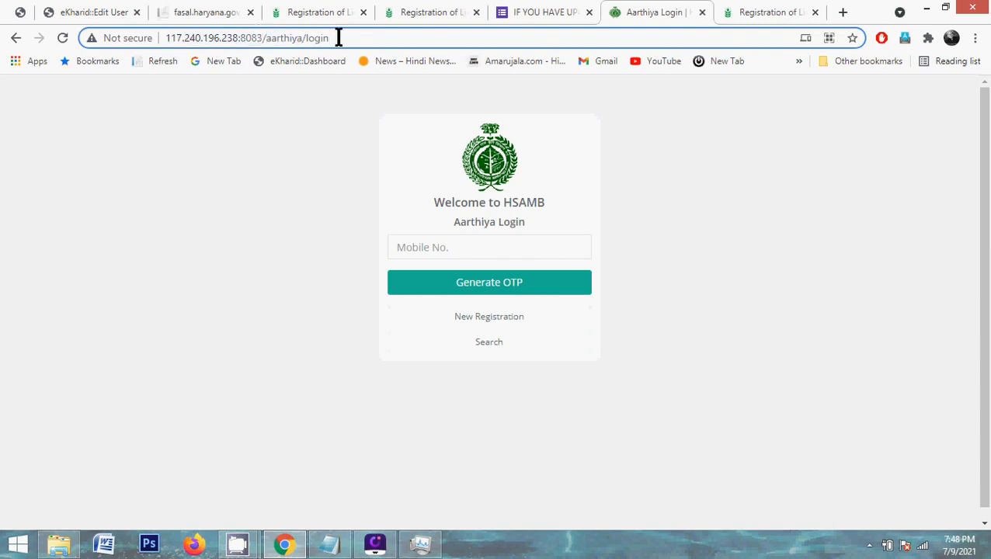
left_click(329, 544)
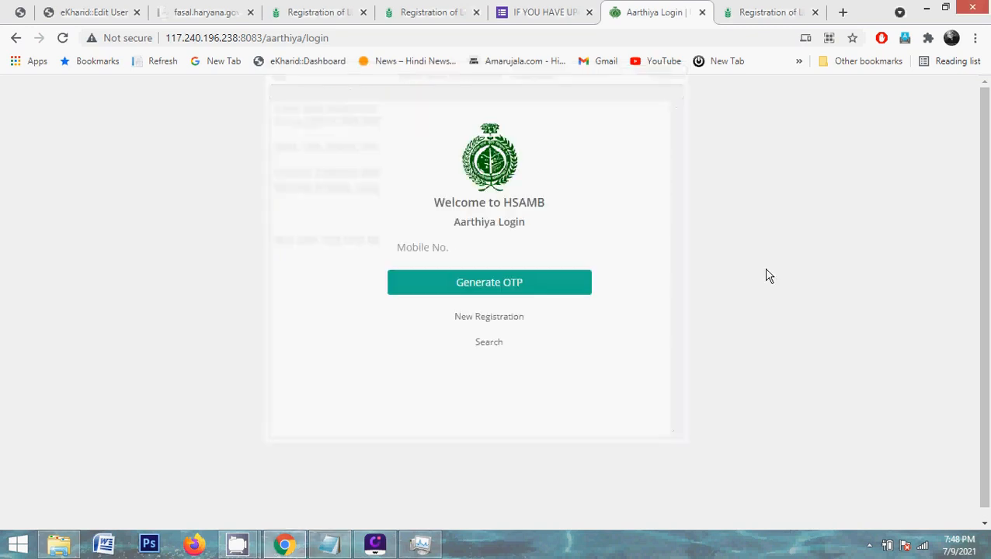
Minimize the New Text Document notes to return to the HSAMB Aarthiya login page
left_click(767, 276)
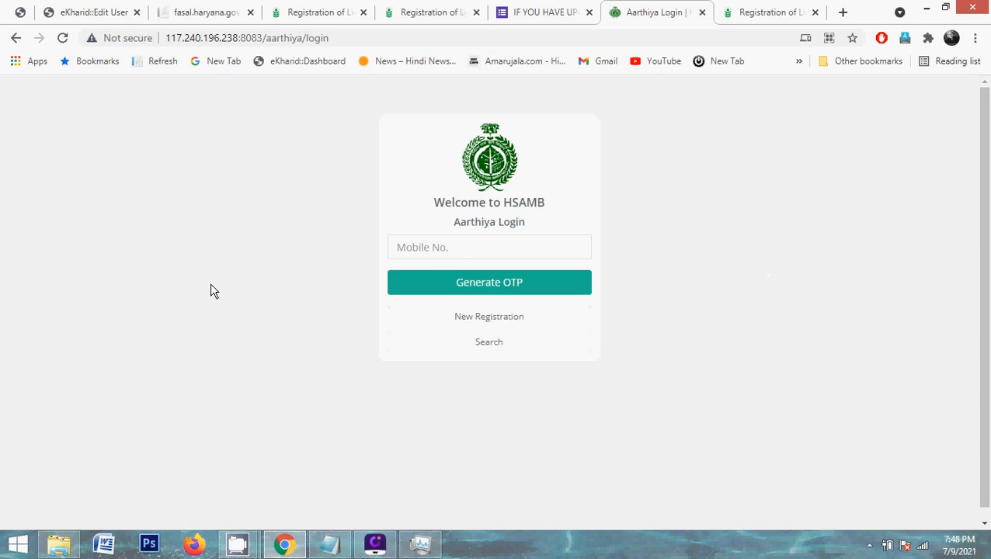
On the Search Aarthiya page, confirm the district stays Fatehabad and the market committee stays Ratia
left_click(435, 256)
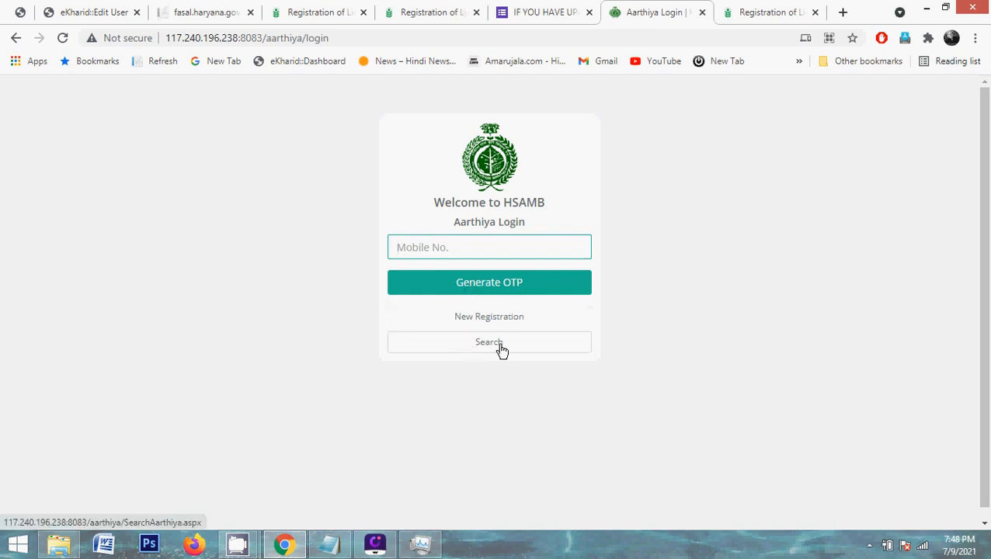
left_click(777, 8)
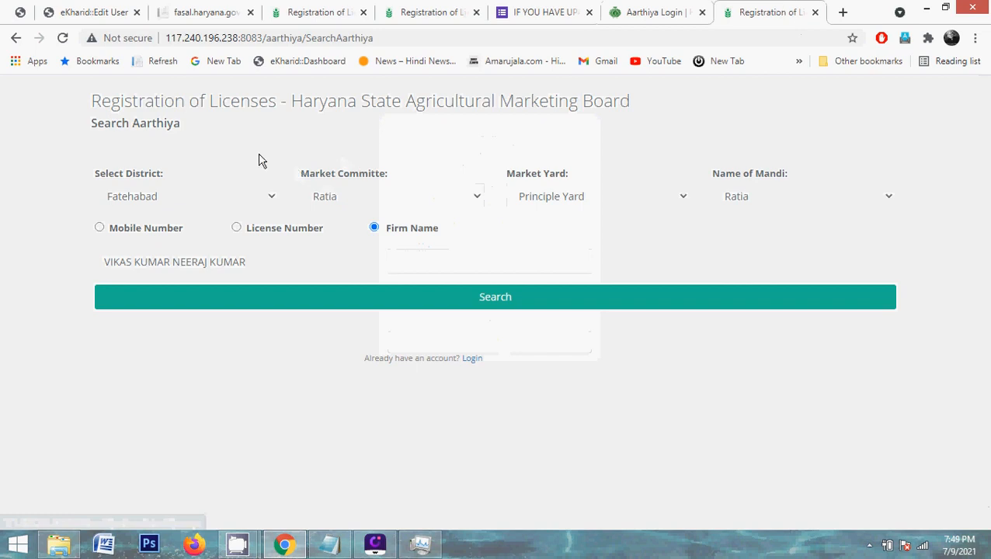
left_click(200, 197)
left_click(200, 198)
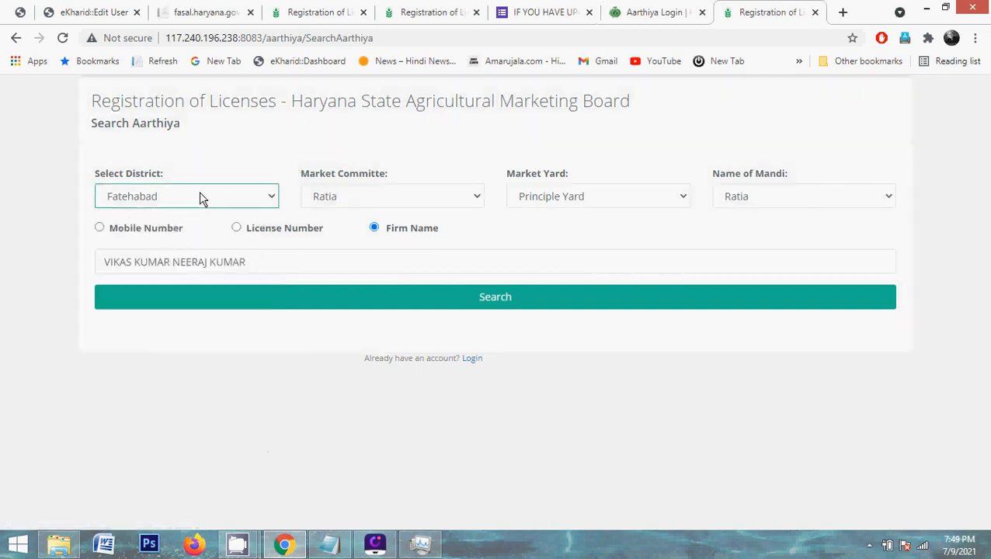
left_click(389, 205)
left_click(389, 205)
Keep Principle Yard and Ratia mandi, then search by the firm name
left_click(578, 206)
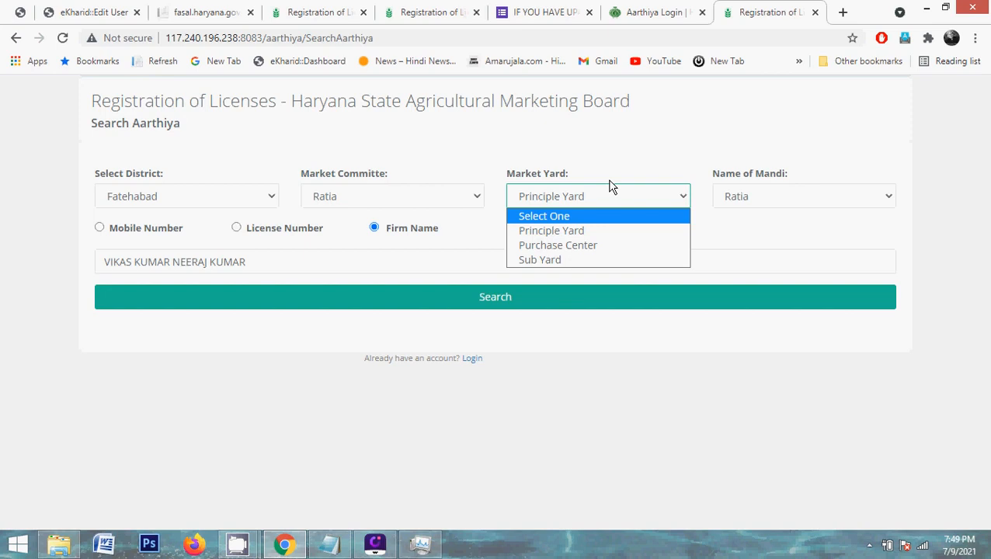
left_click(713, 151)
left_click(752, 198)
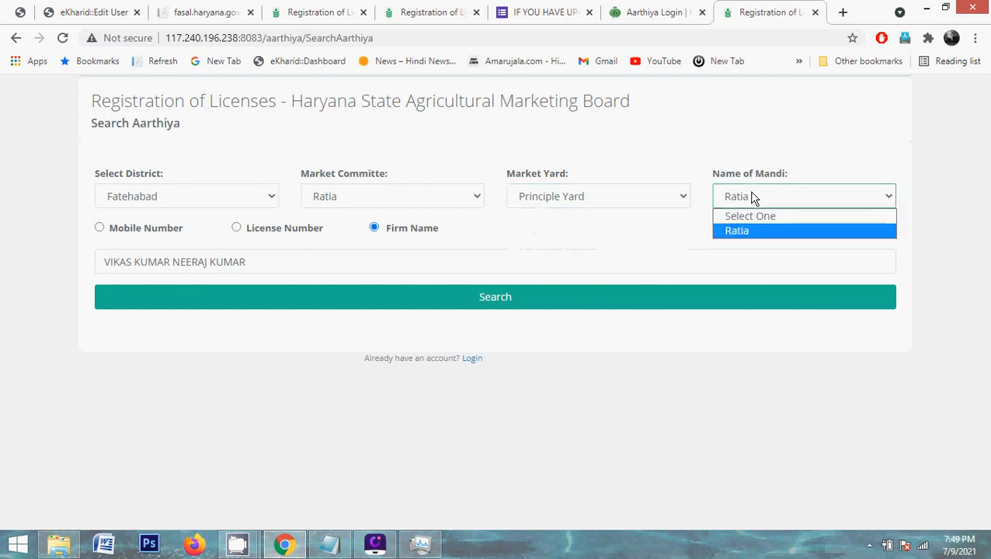
left_click(752, 198)
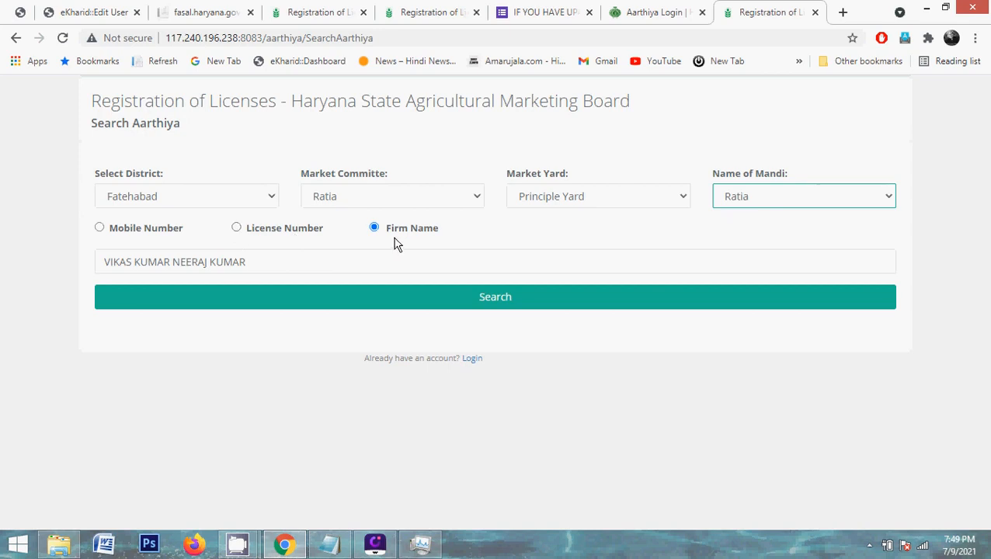
triple_click(179, 261)
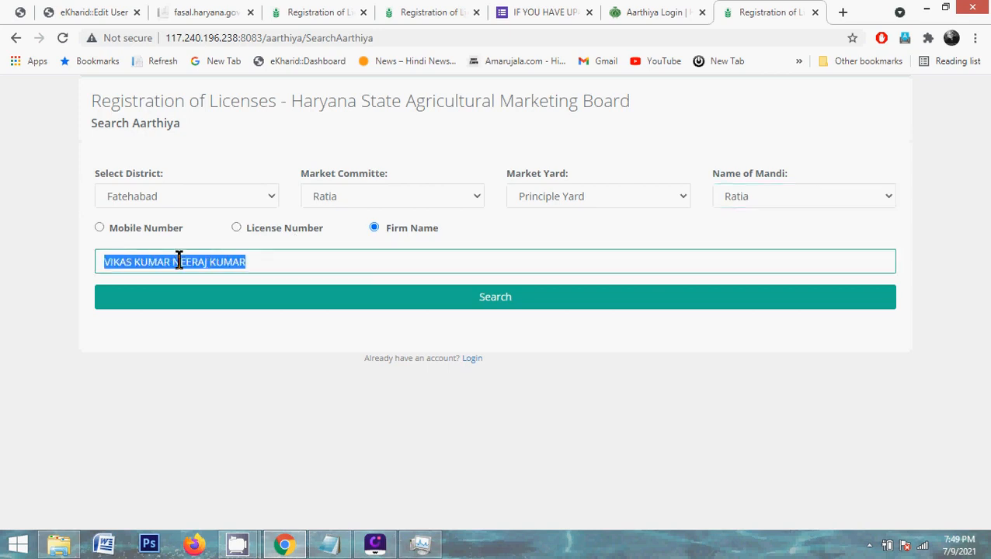
left_click(461, 307)
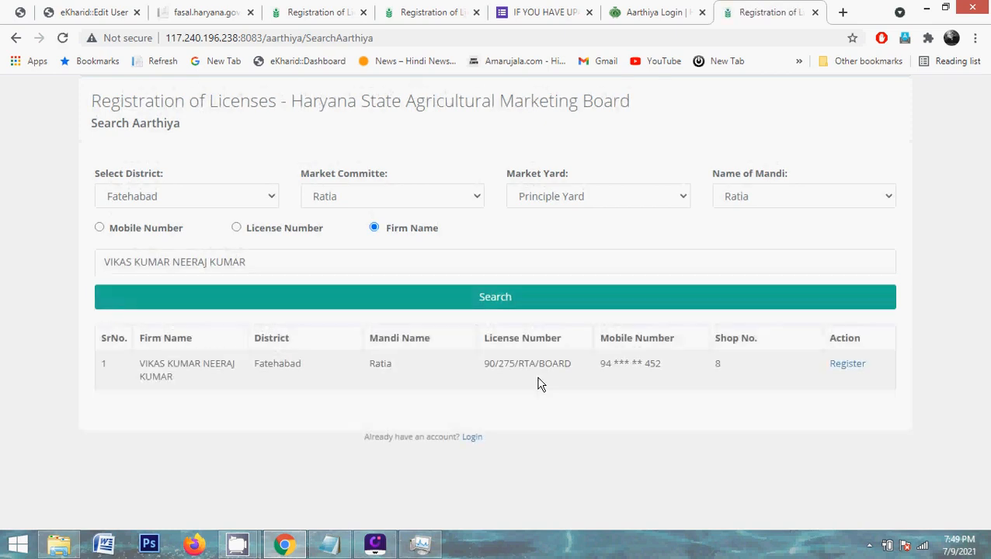
Keep Principle Yard as the market yard and register the firm from the result row
left_click(575, 200)
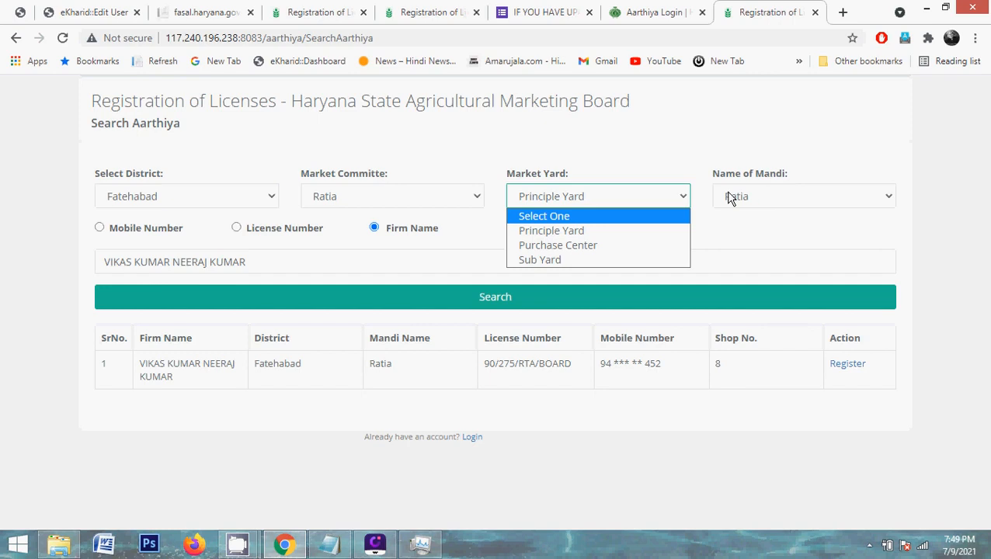
left_click(272, 295)
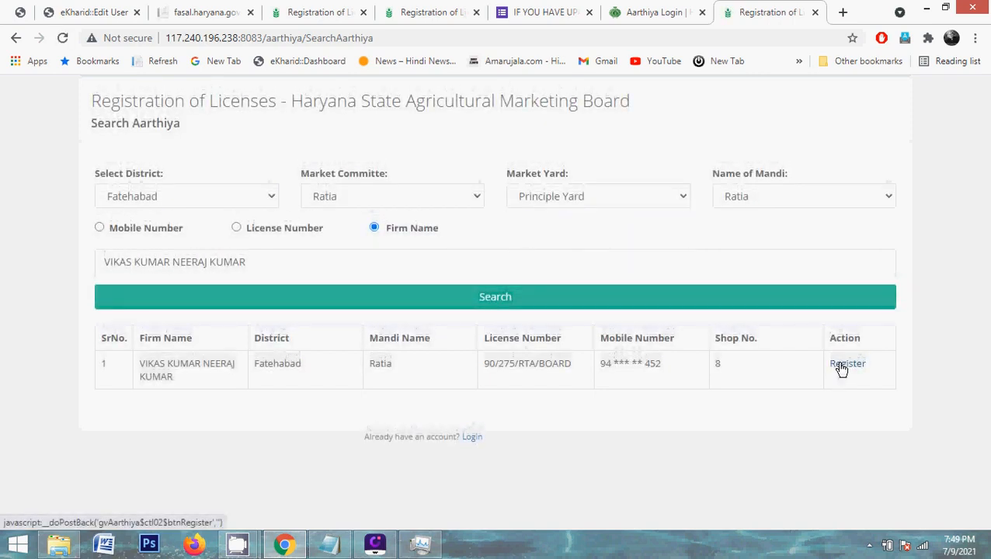
left_click(841, 366)
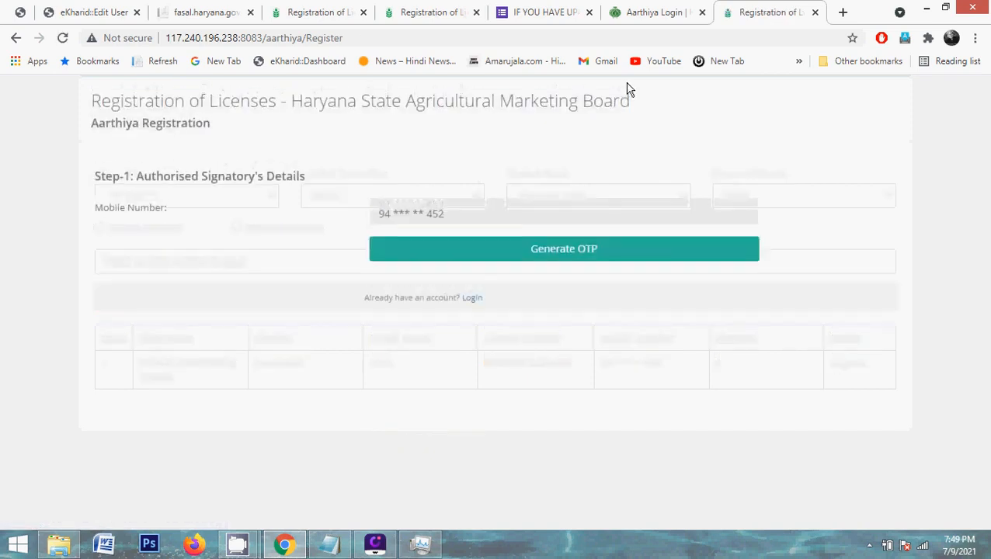
Switch to the pre-filled Registration of License tab and scroll to its District section
left_click(428, 213)
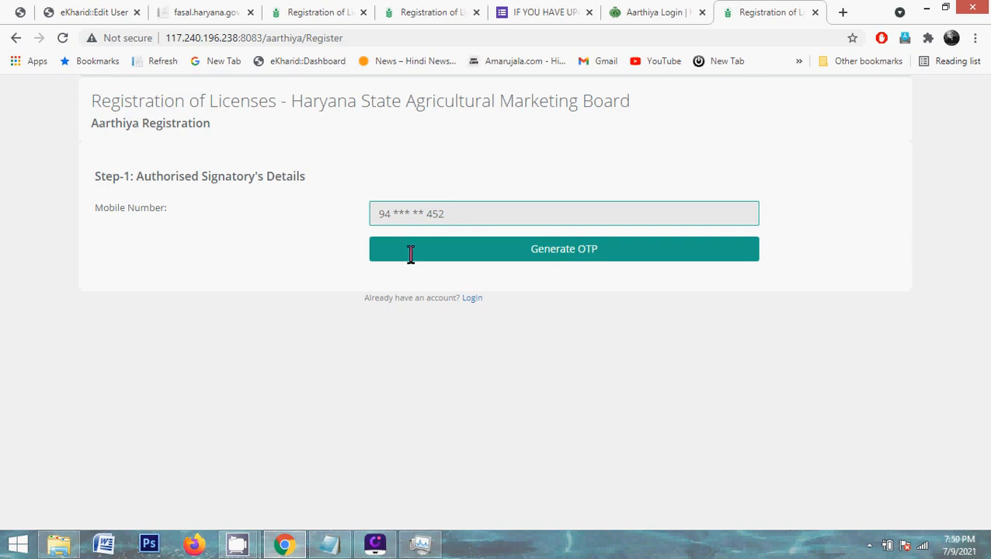
left_click(303, 9)
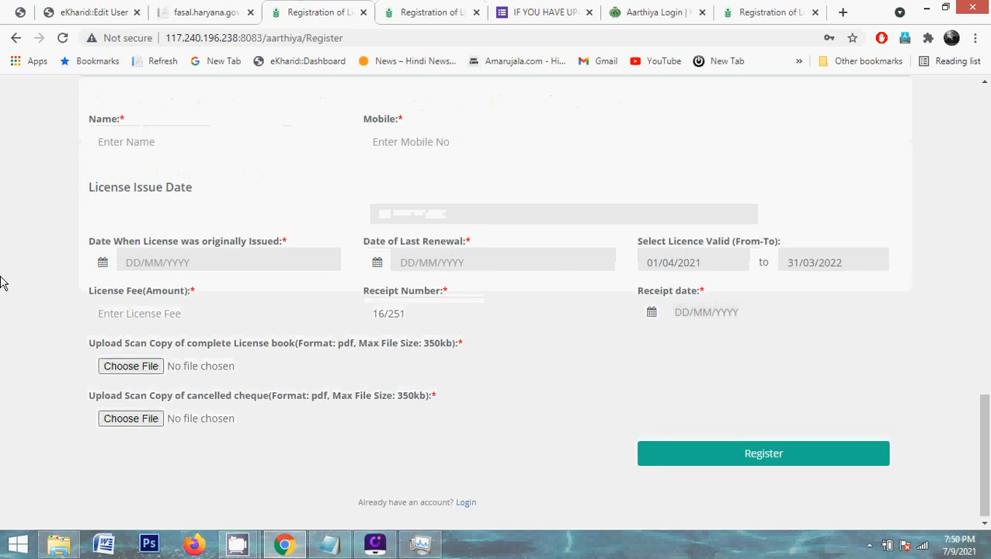
scroll(3, 283, "up", 7)
scroll(3, 283, "up", 4)
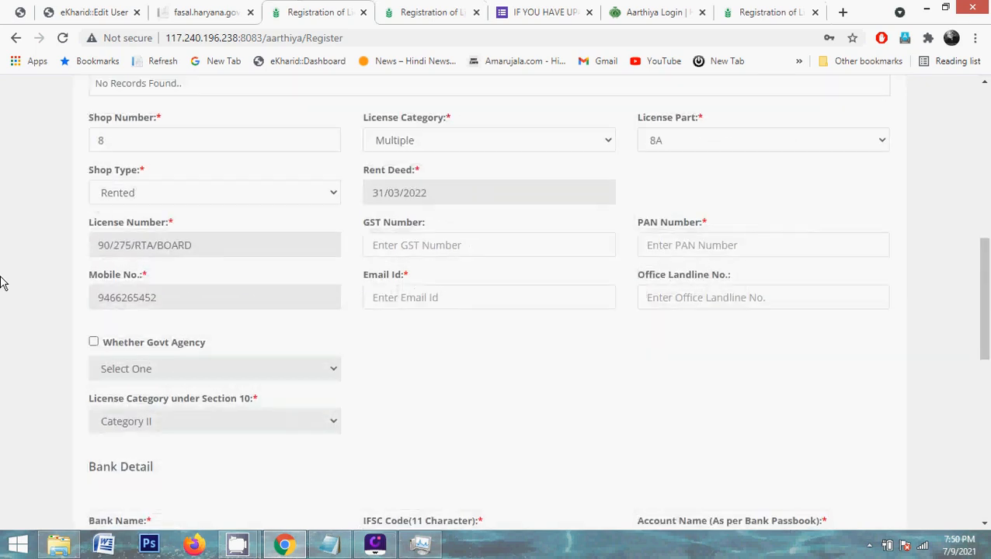
scroll(3, 283, "up", 3)
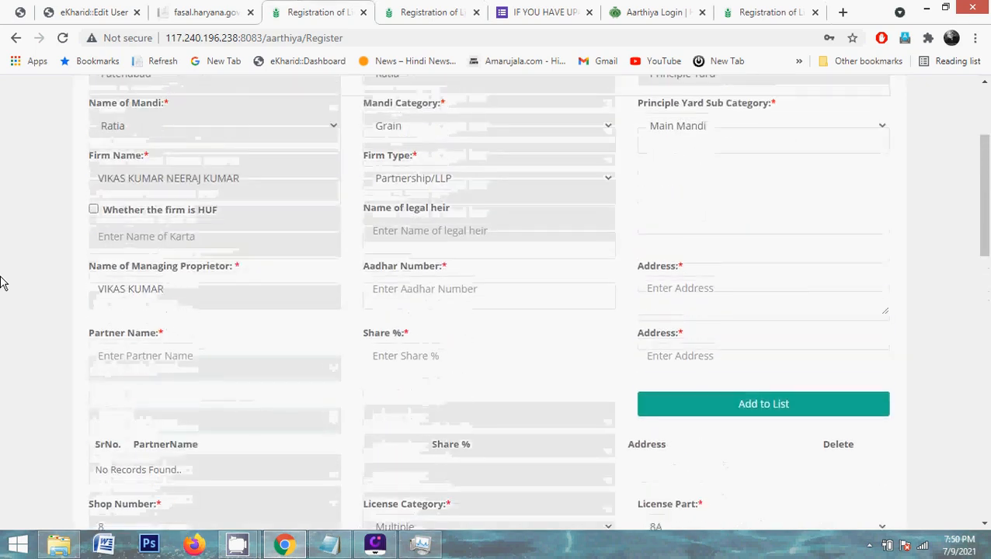
scroll(3, 282, "down", 1)
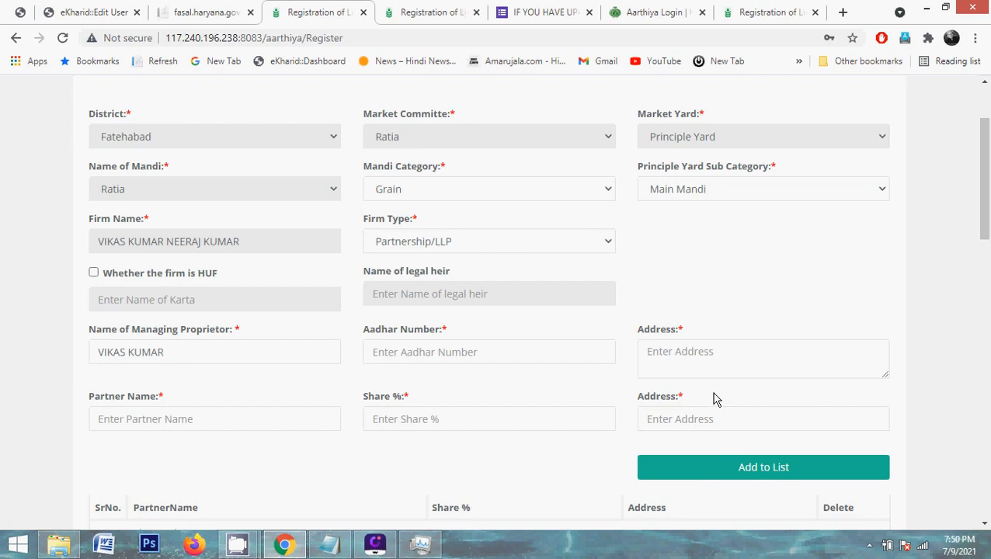
Keep Grain mandi category and Main Mandi sub category, then set Firm Type to Proprietor/Individual
left_click(562, 195)
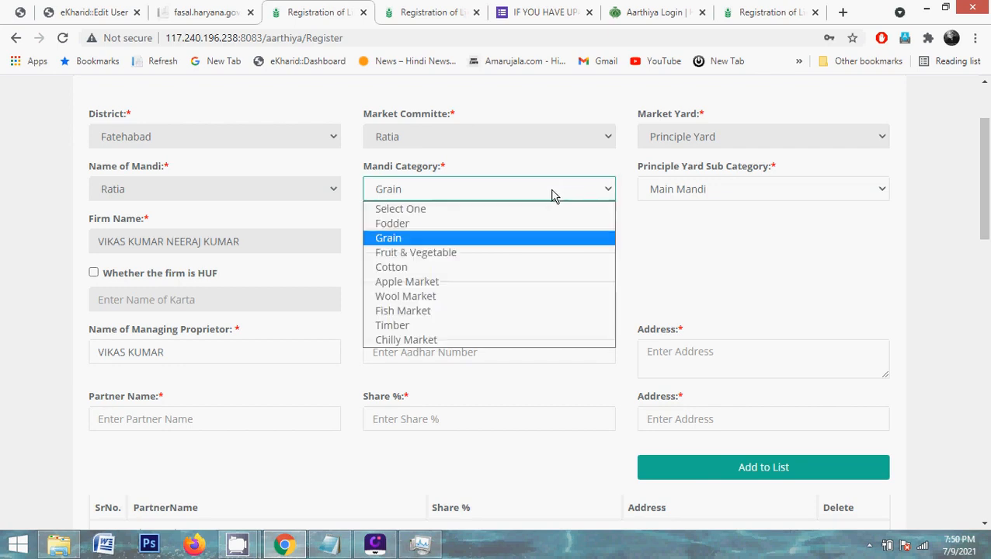
left_click(397, 244)
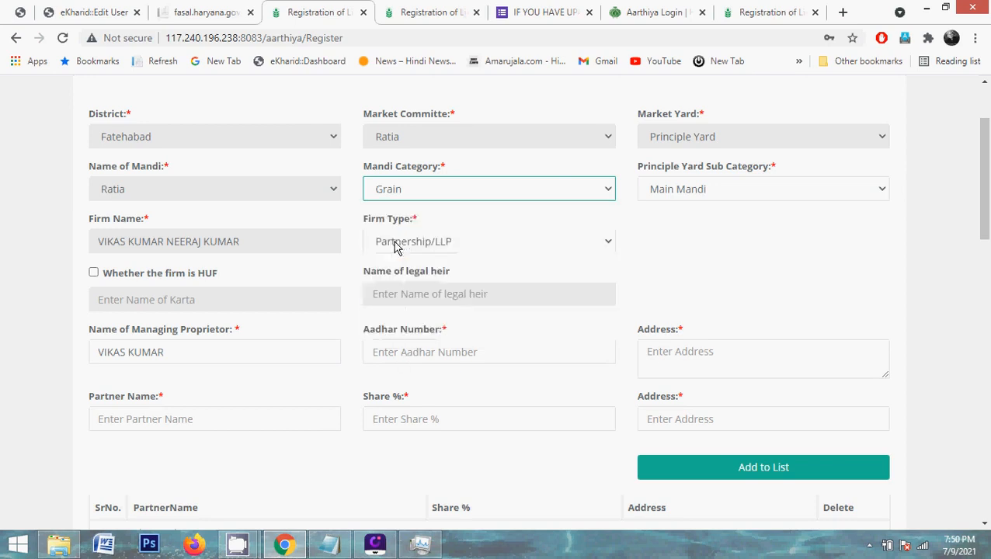
left_click(675, 193)
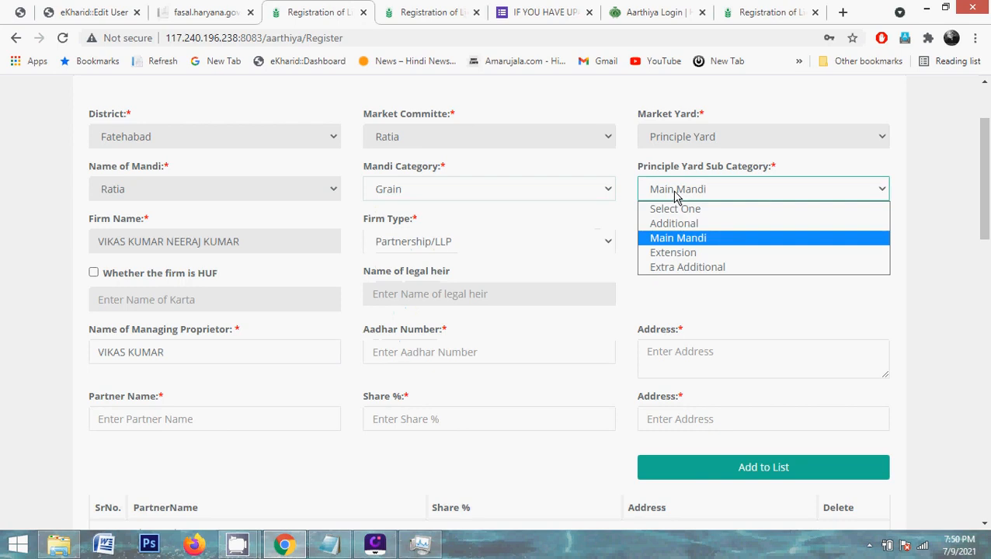
left_click(668, 239)
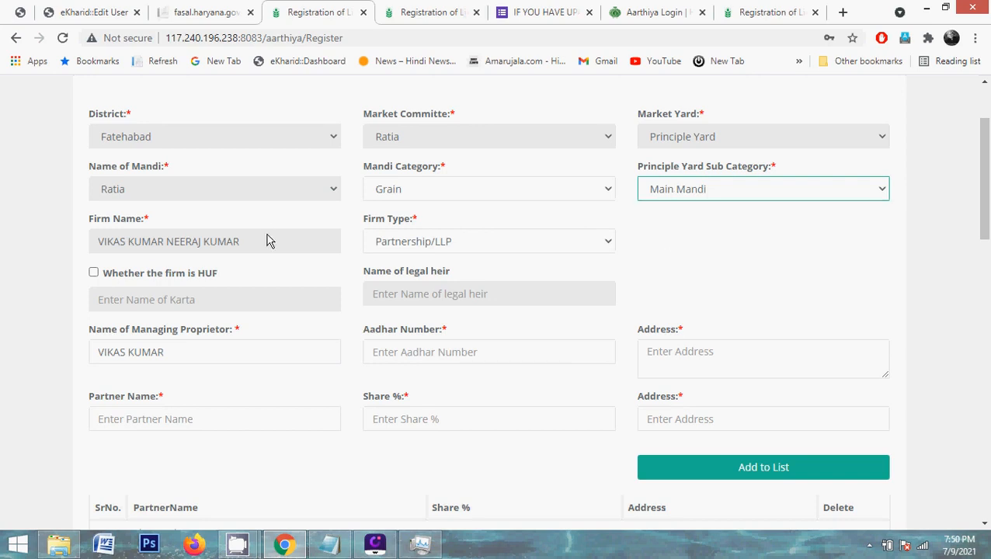
double_click(225, 247)
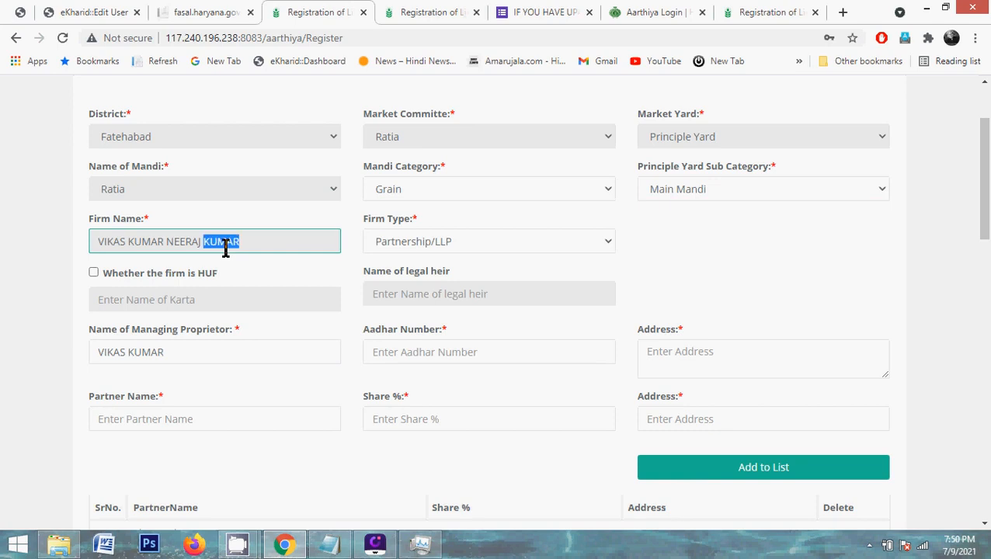
left_click(407, 248)
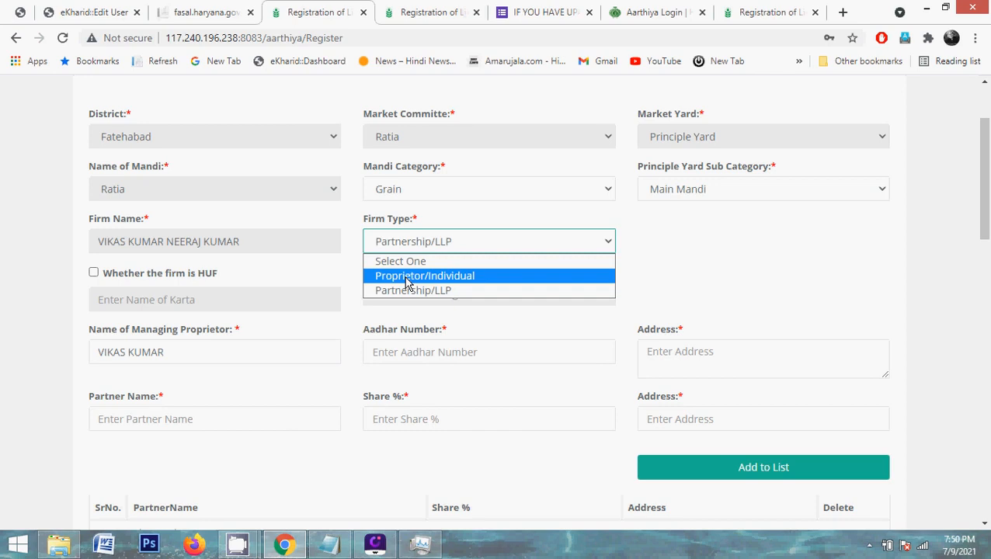
left_click(407, 276)
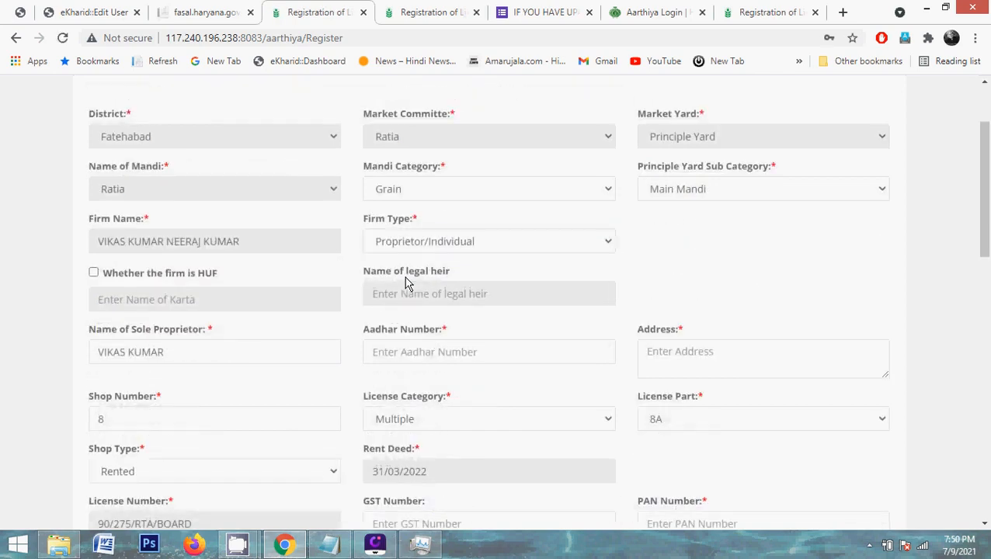
Review the sole proprietor name, Aadhar number and address fields
triple_click(189, 352)
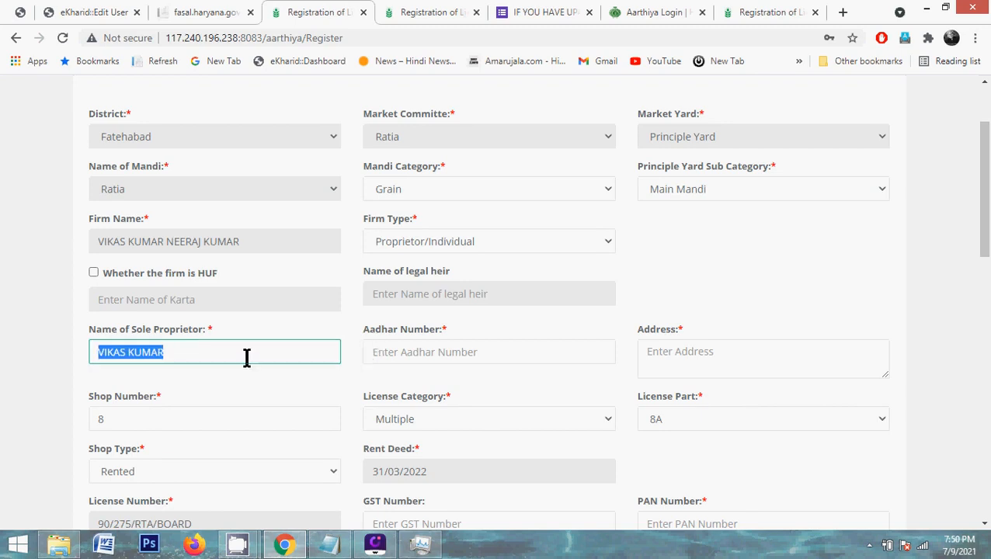
left_click(383, 355)
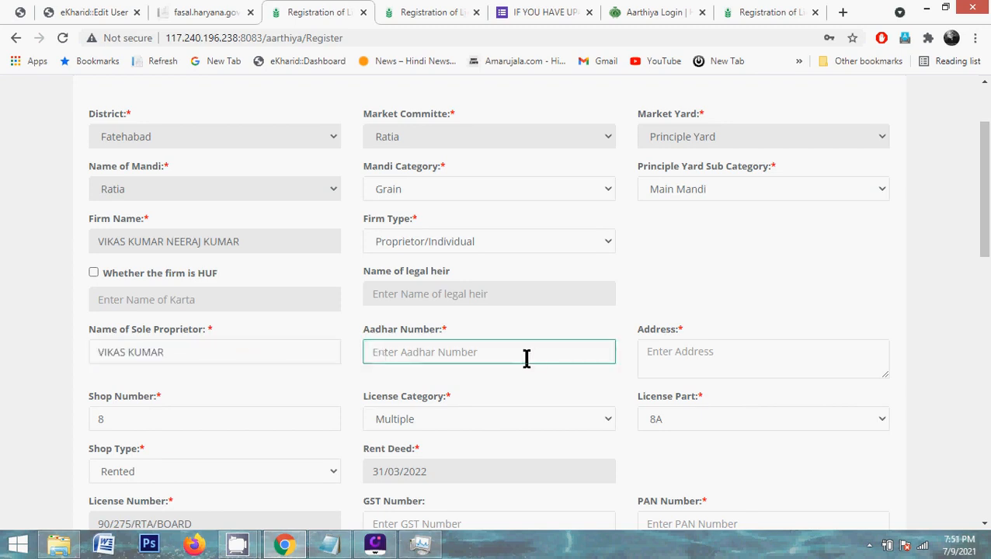
double_click(260, 362)
left_click(260, 361)
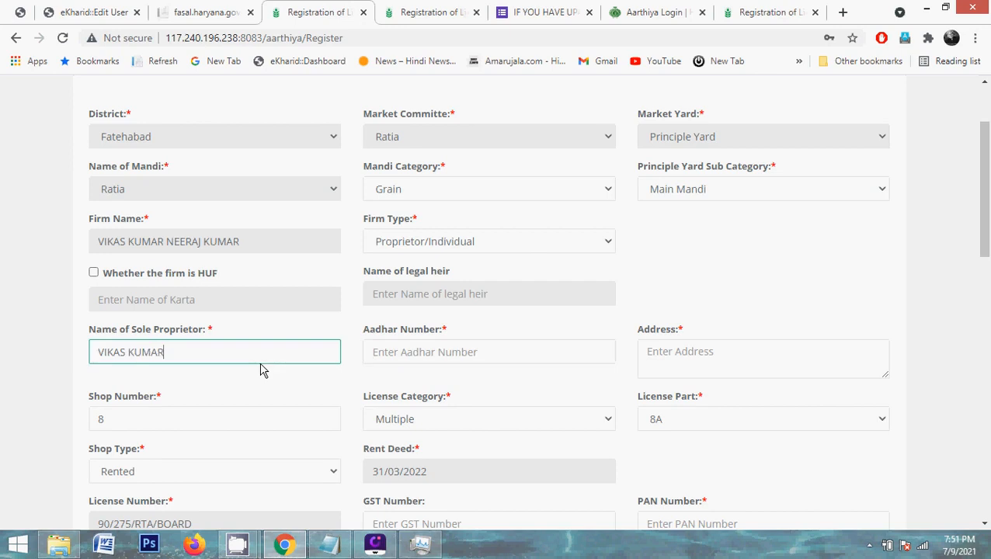
left_click(431, 355)
left_click(665, 363)
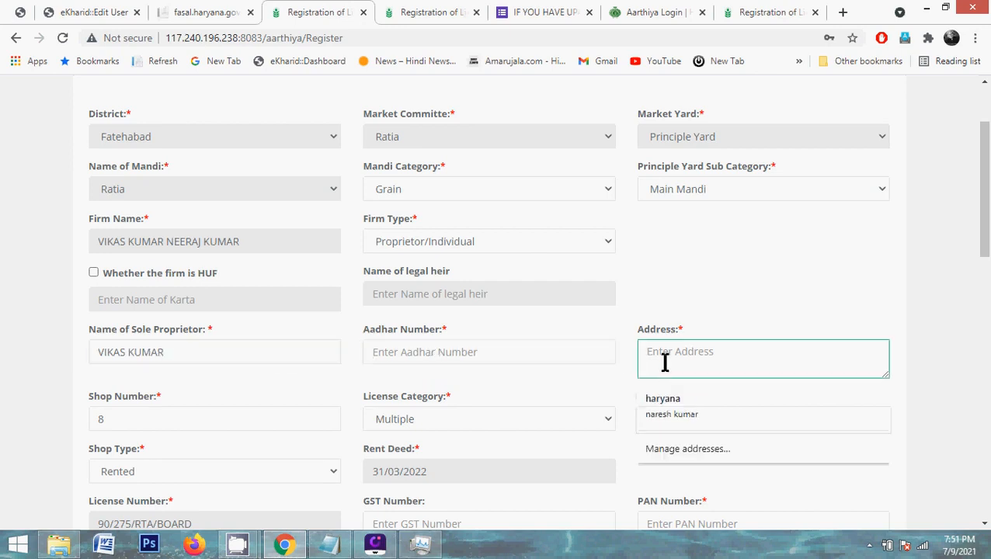
left_click(565, 389)
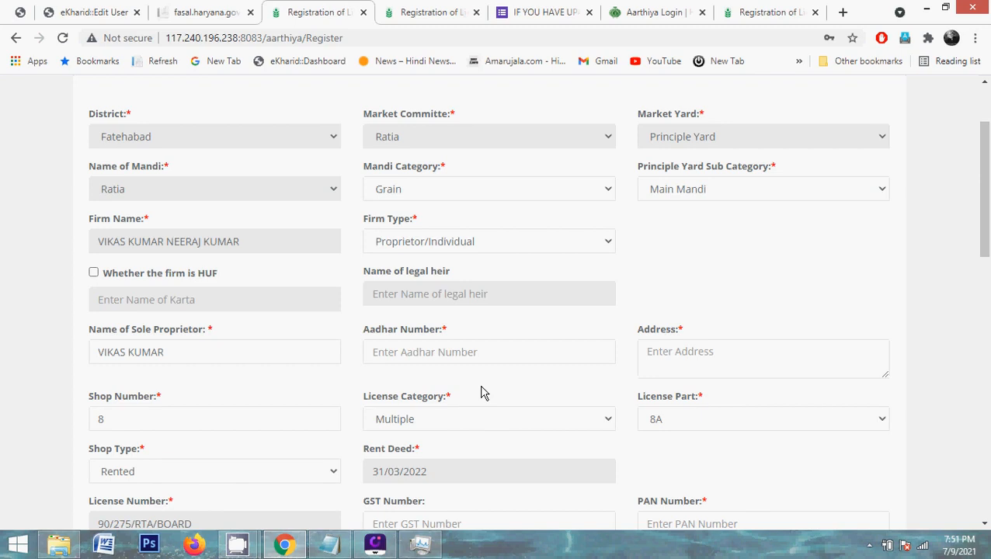
Switch Firm Type back to Partnership/LLP and move to the Partner Name entry
left_click(478, 243)
left_click(497, 291)
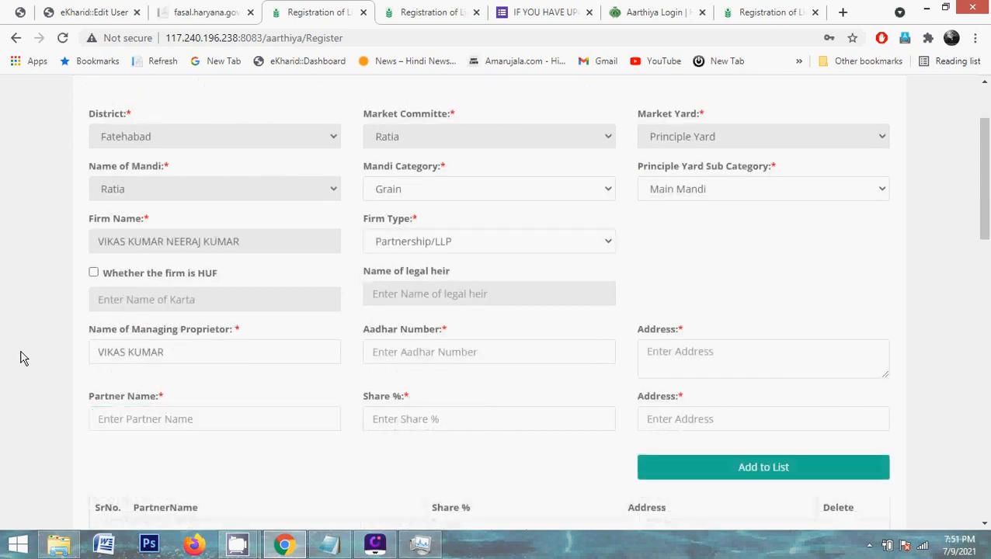
double_click(219, 352)
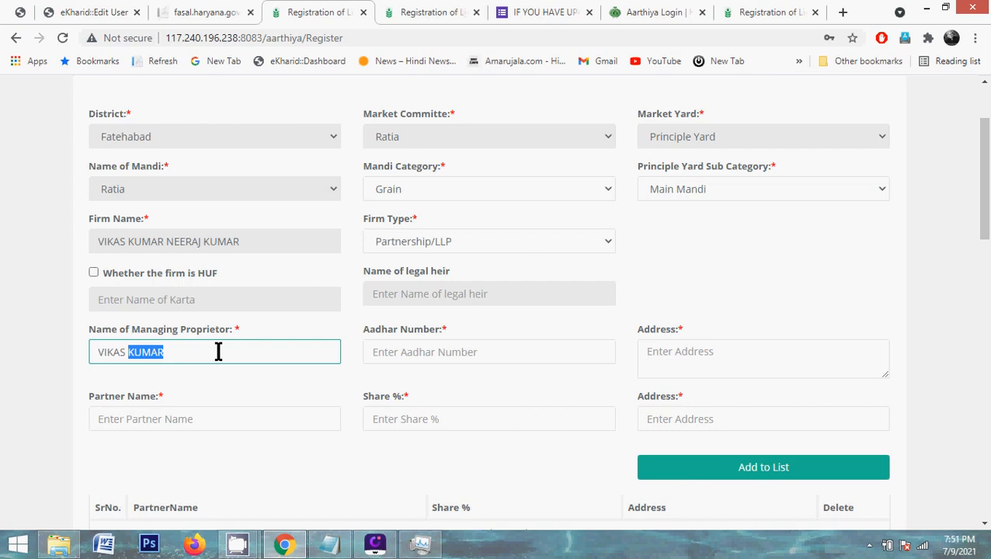
triple_click(173, 352)
left_click(246, 418)
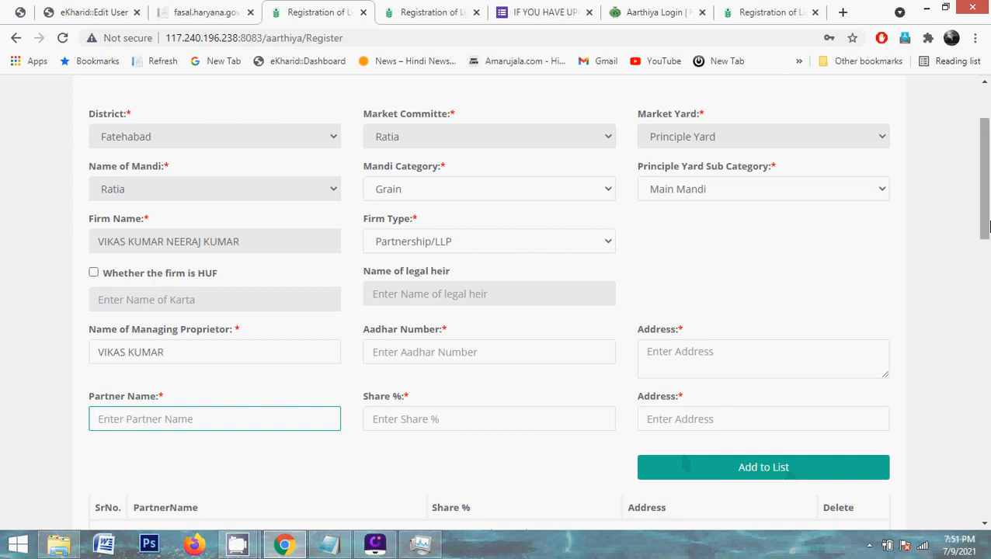
scroll(989, 269, "down", 3)
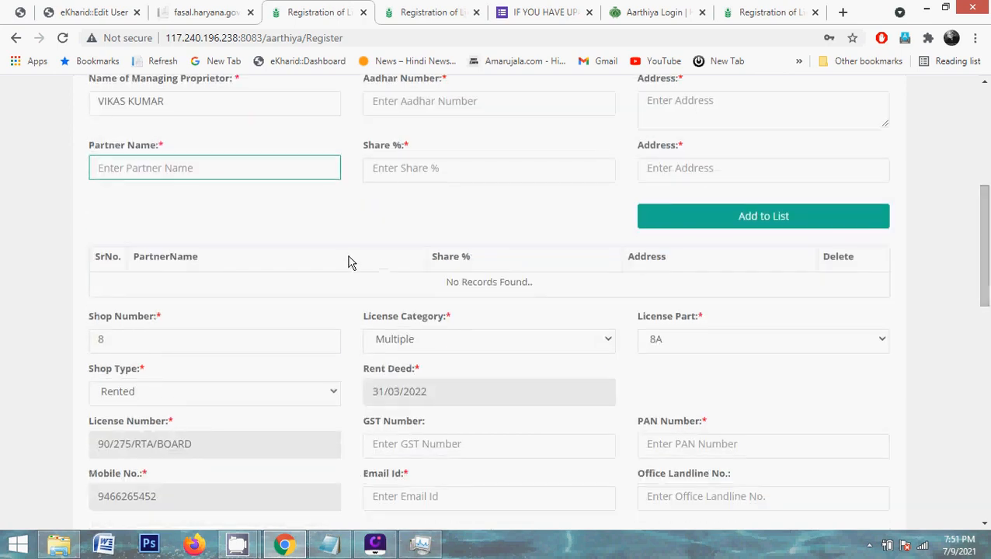
Enter 50 in the partner's Share % field
left_click(386, 173)
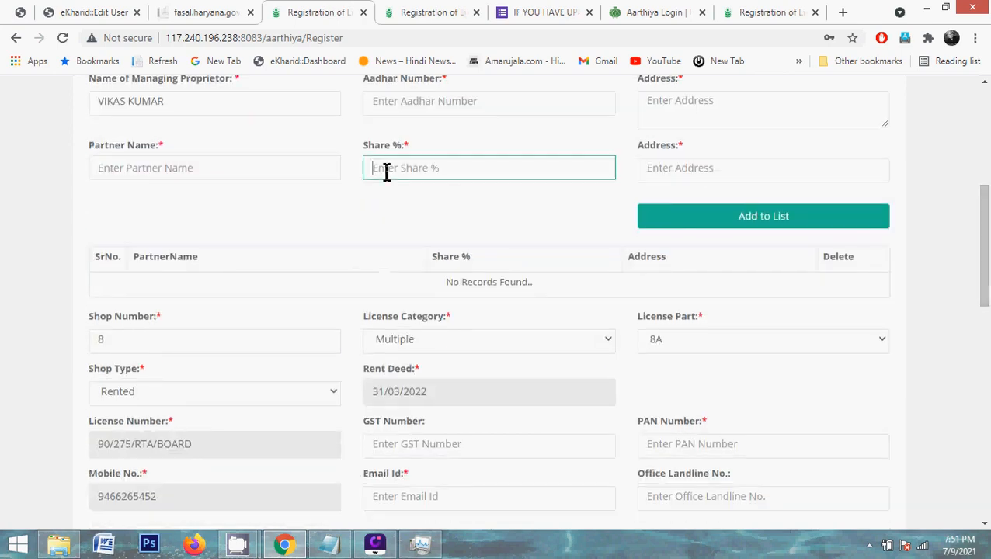
left_click(391, 198)
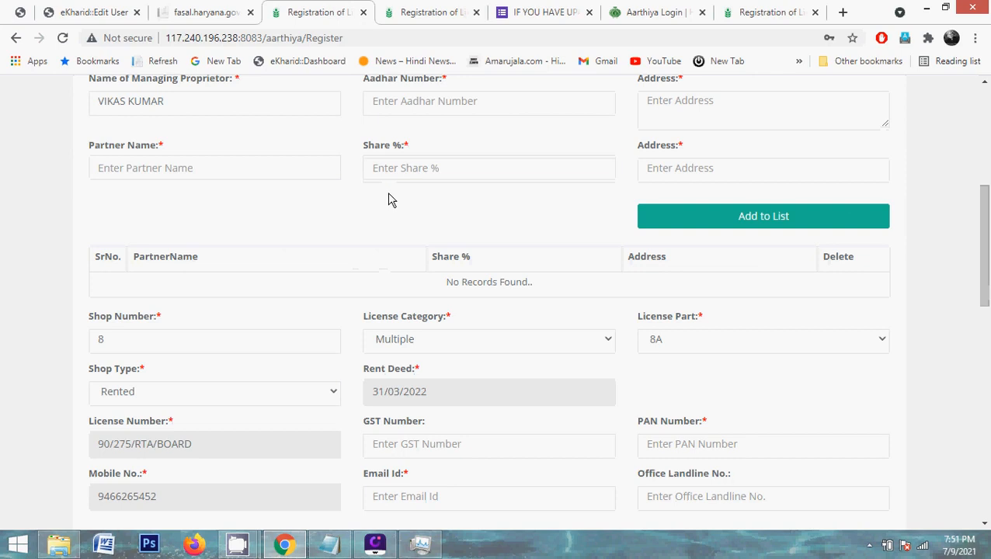
left_click(211, 110)
left_click(210, 161)
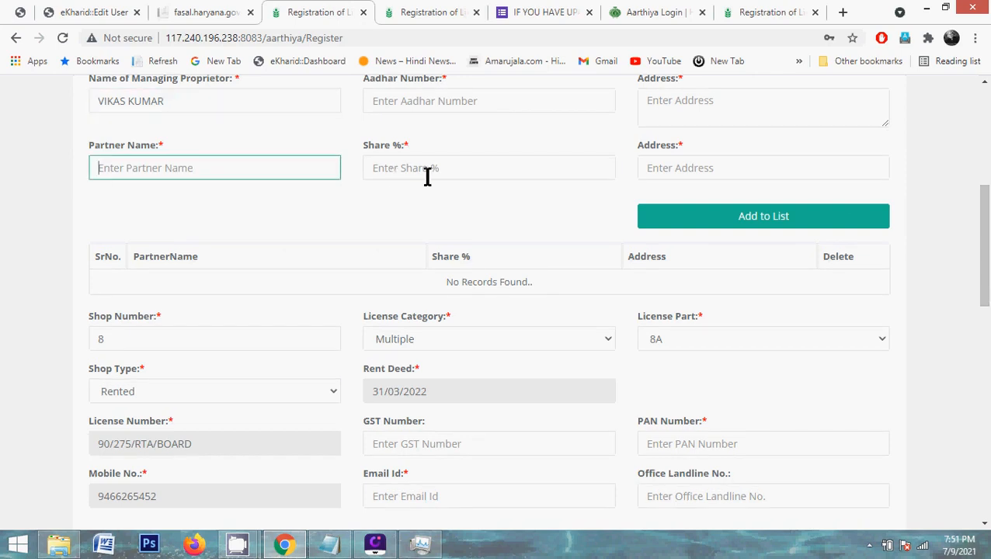
left_click(427, 175)
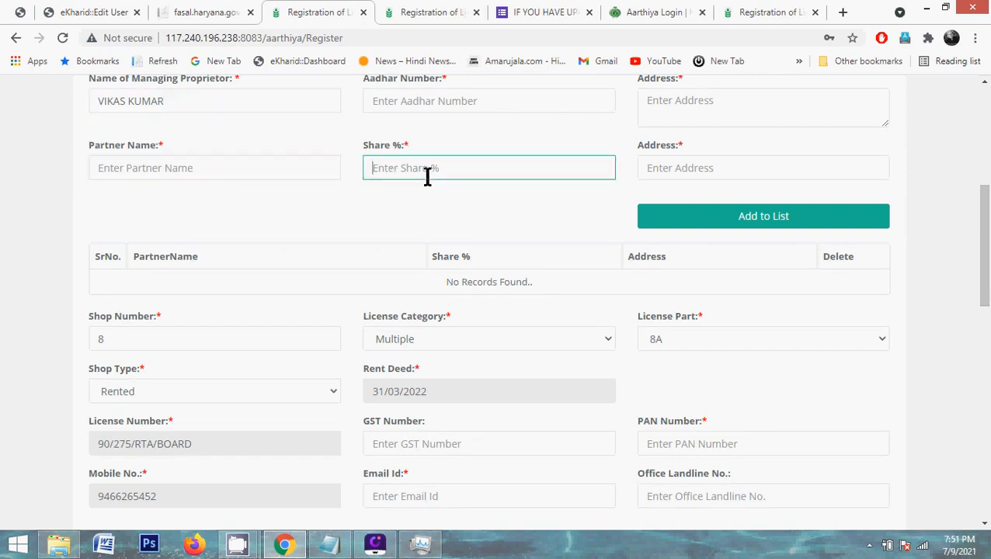
type("50")
left_click(511, 214)
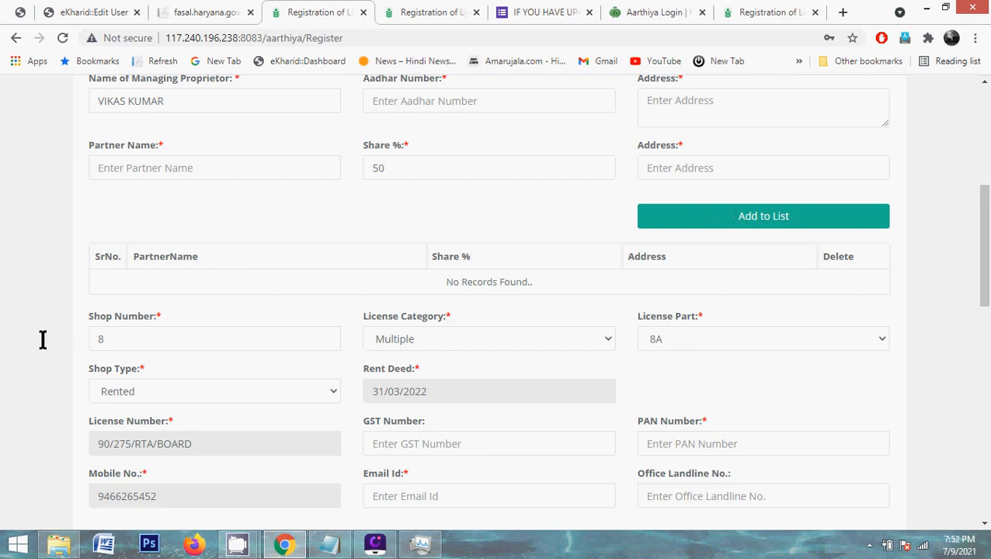
Change the licence category to Single and back to Multiple
double_click(126, 347)
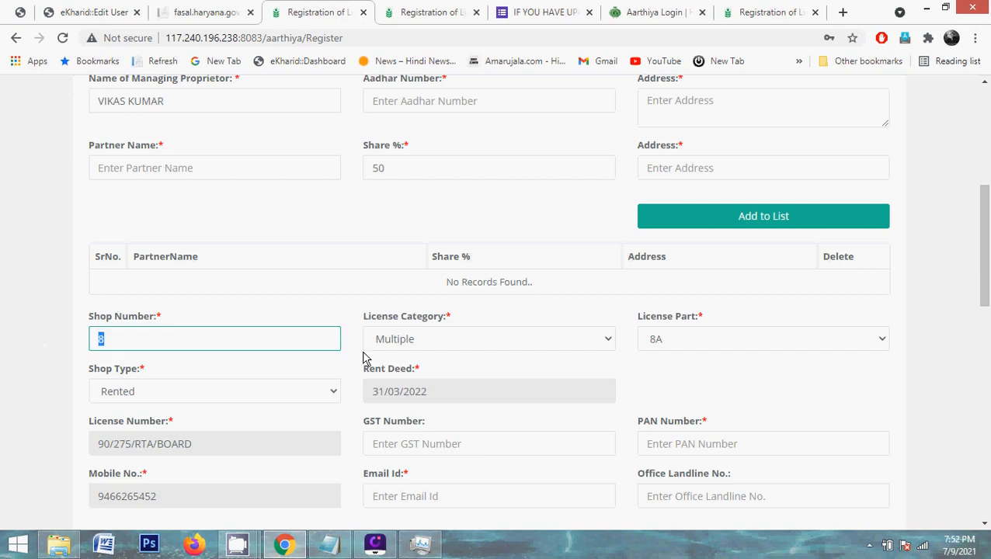
left_click(418, 347)
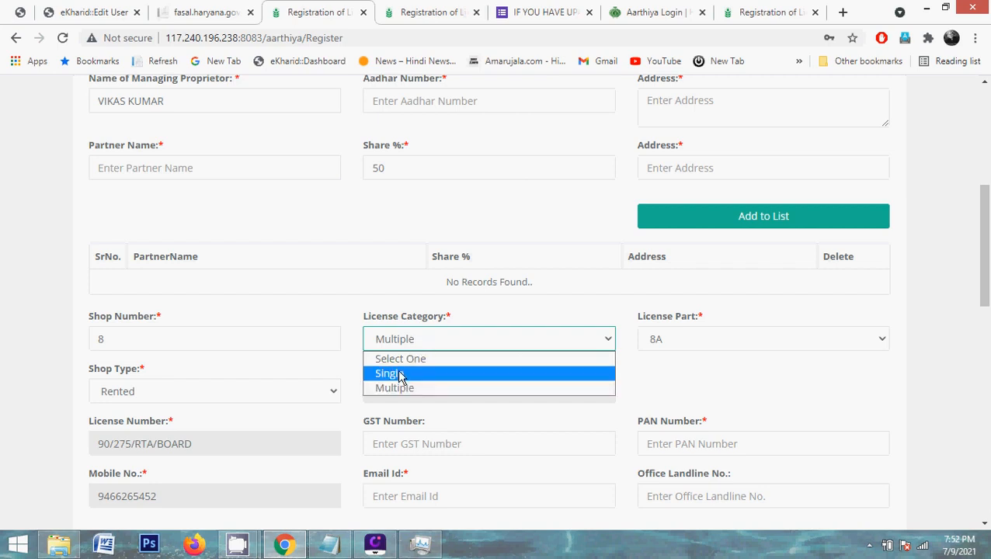
left_click(401, 376)
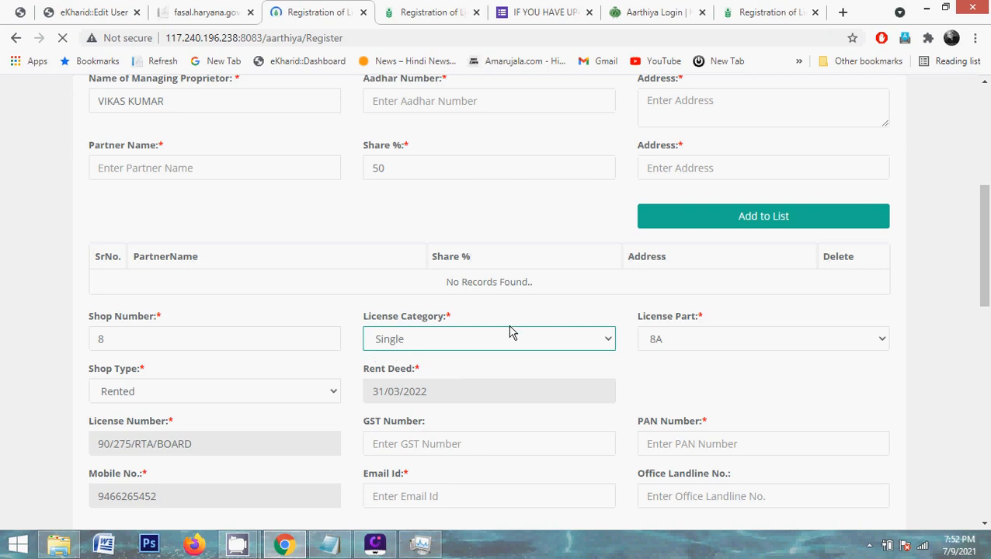
left_click(417, 348)
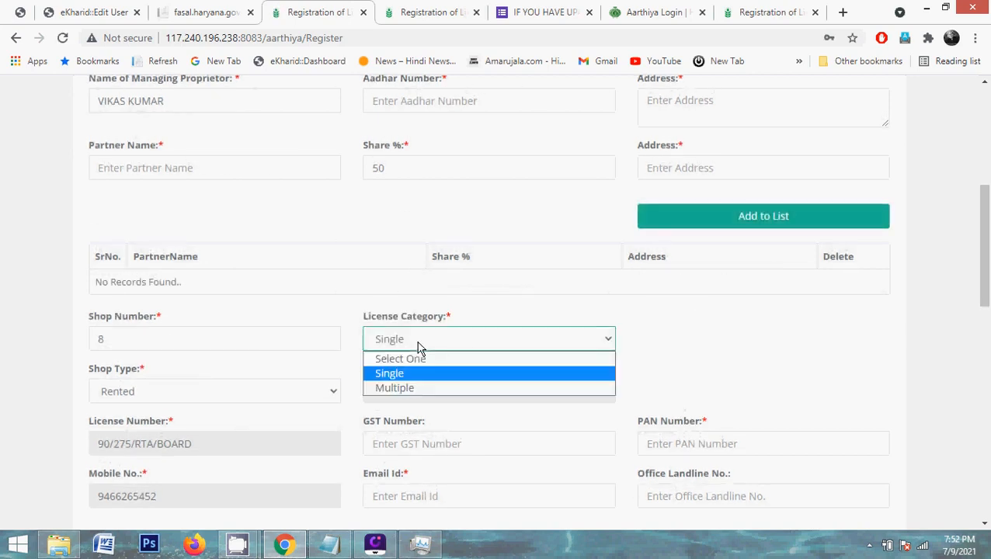
left_click(399, 389)
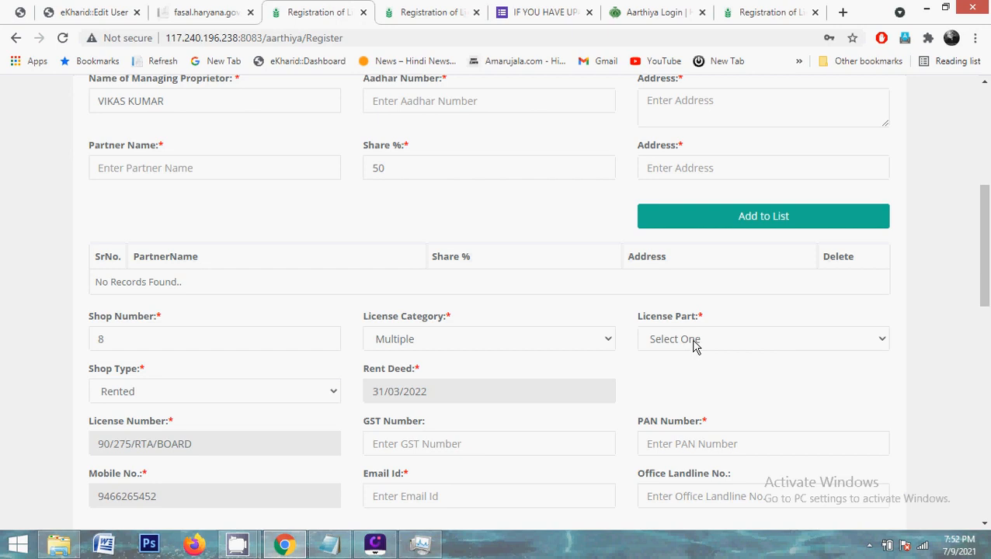
Set the licence part to 8B and leave the shop type as Rented
left_click(695, 347)
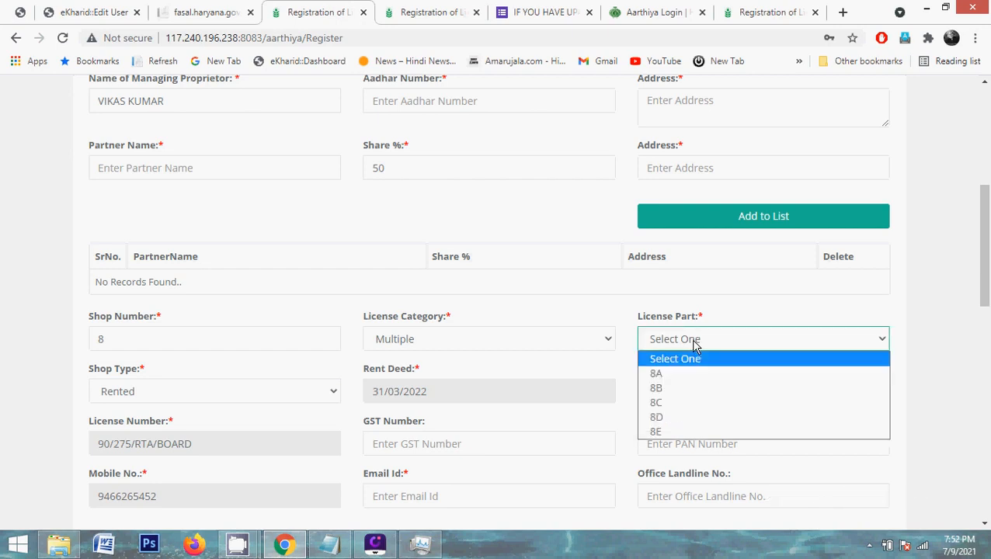
left_click(662, 389)
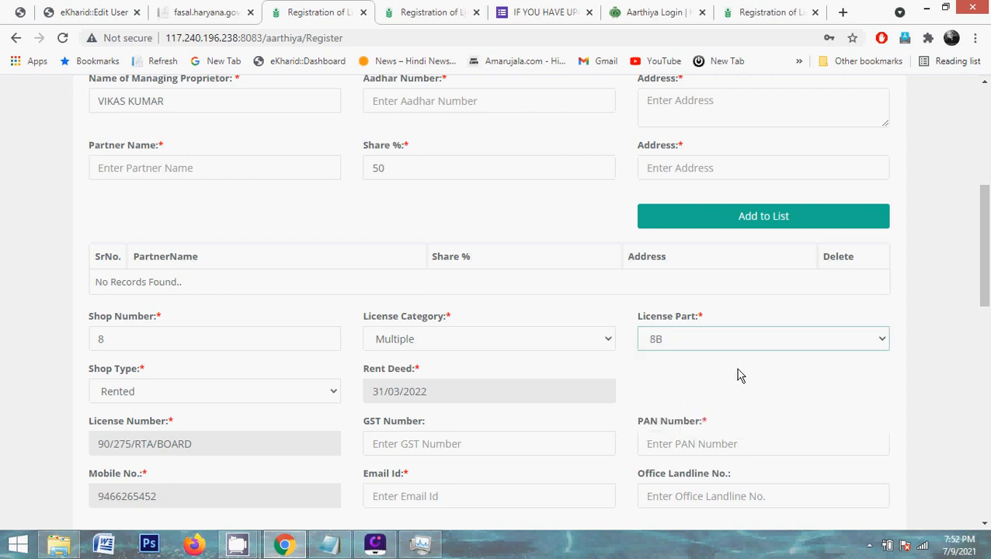
left_click(148, 397)
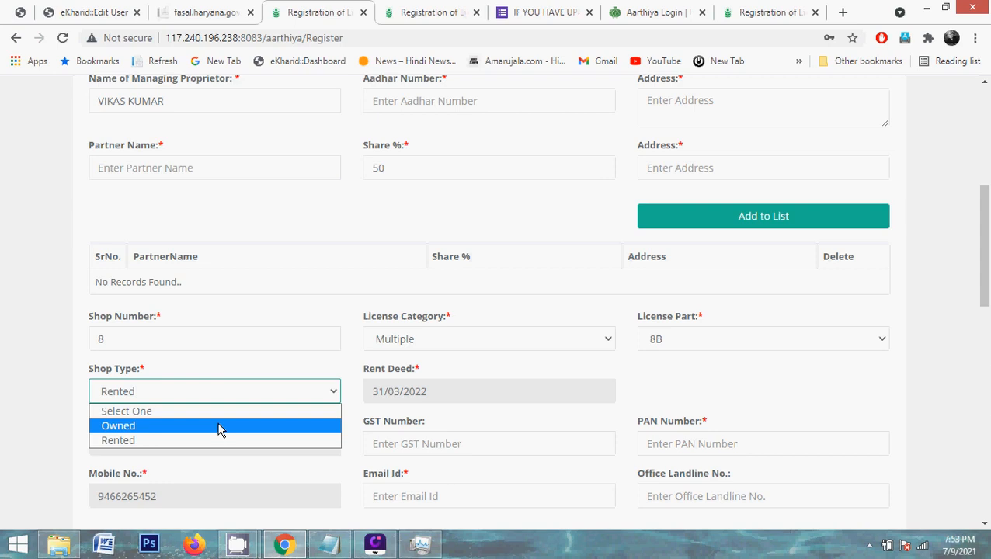
left_click(56, 436)
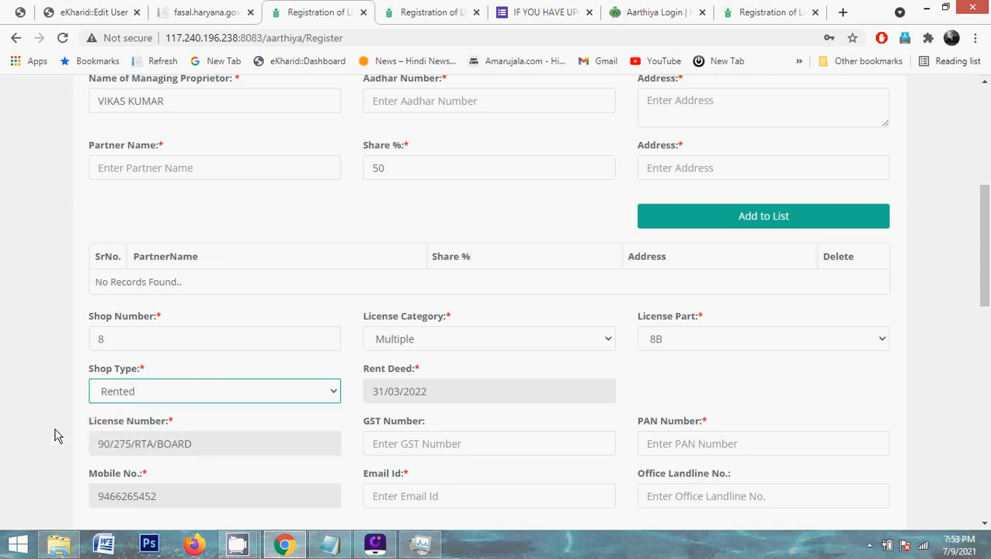
scroll(56, 436, "down", 3)
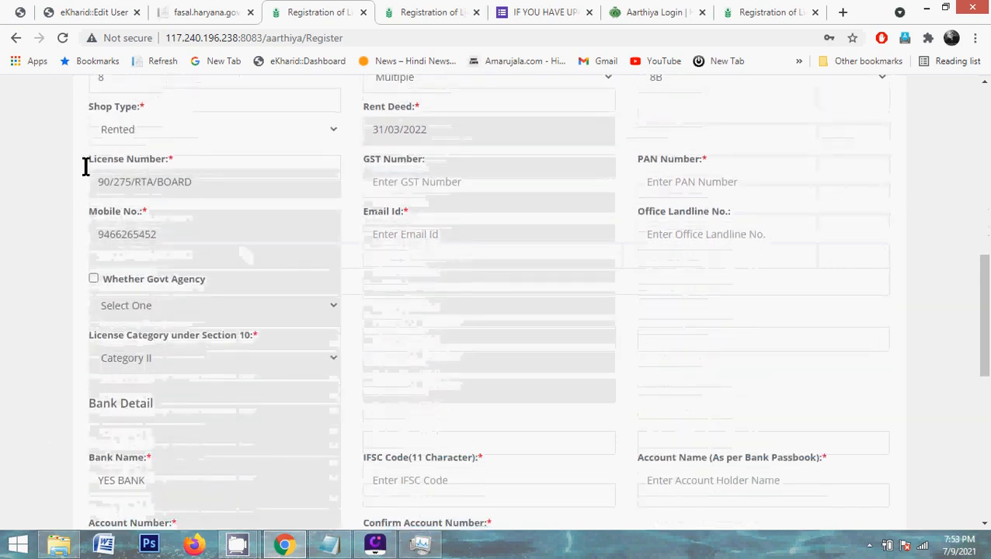
triple_click(104, 187)
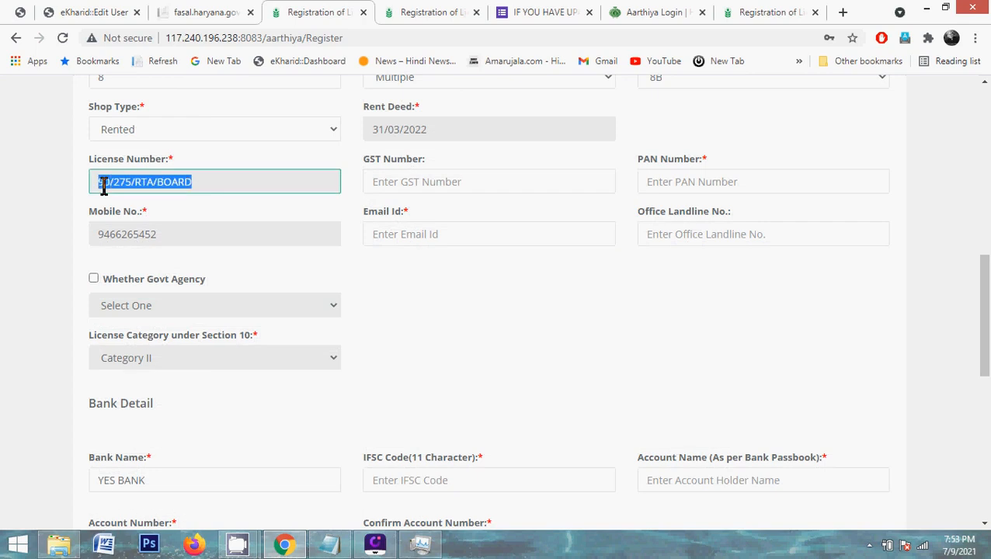
left_click(104, 186)
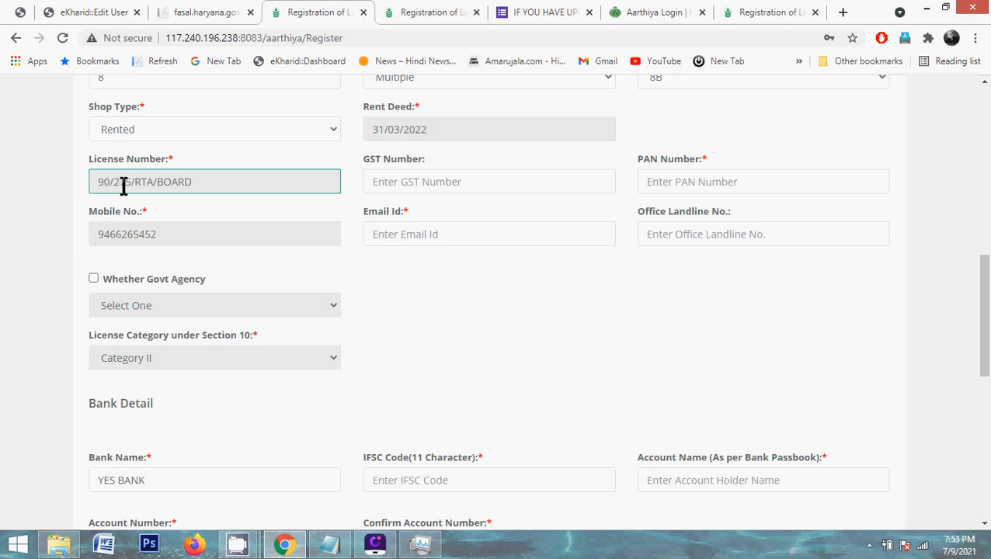
double_click(123, 186)
key("Tab")
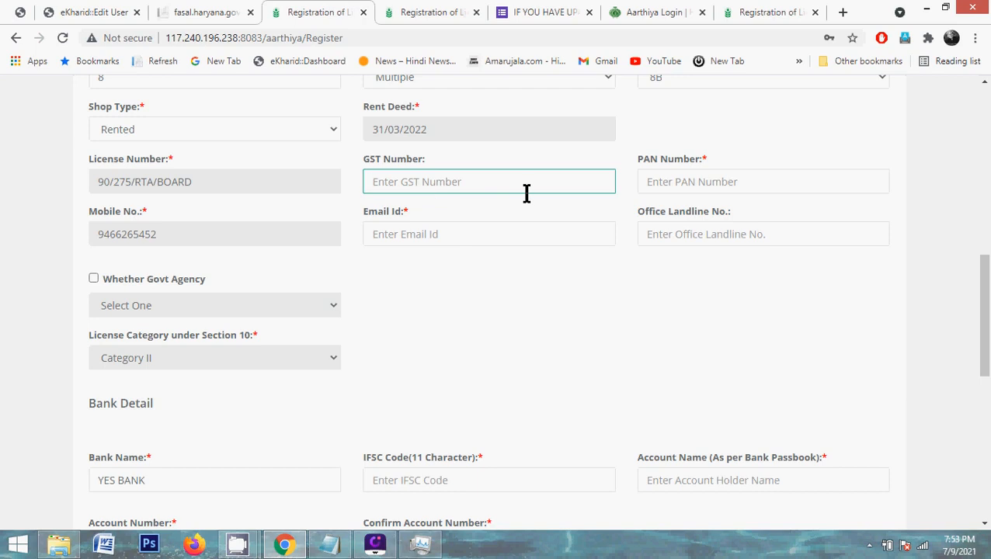
left_click(675, 188)
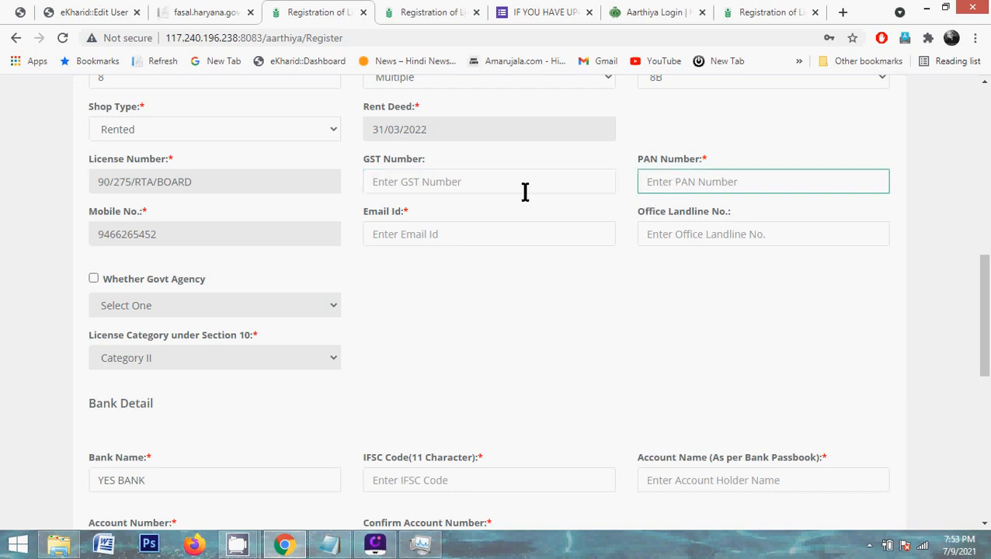
double_click(265, 244)
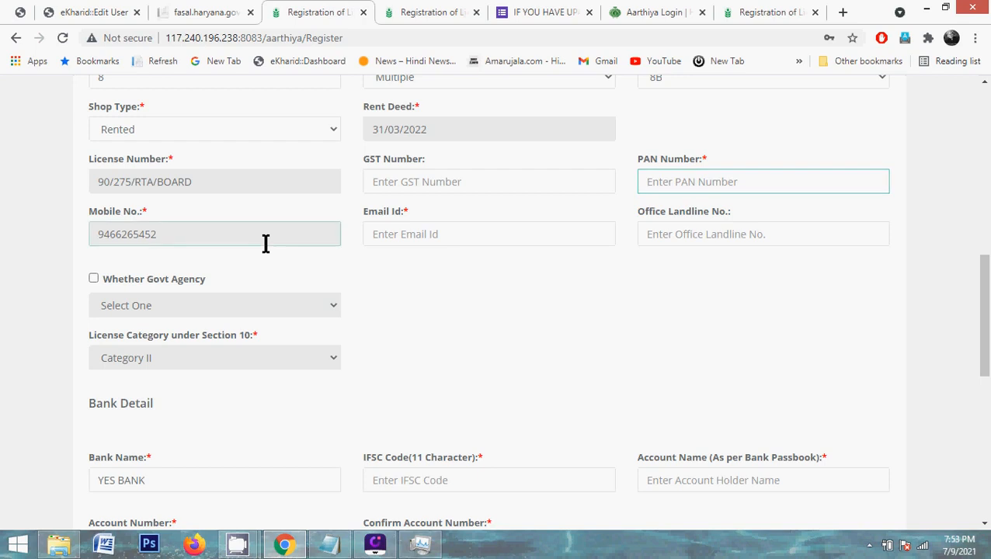
left_click(419, 243)
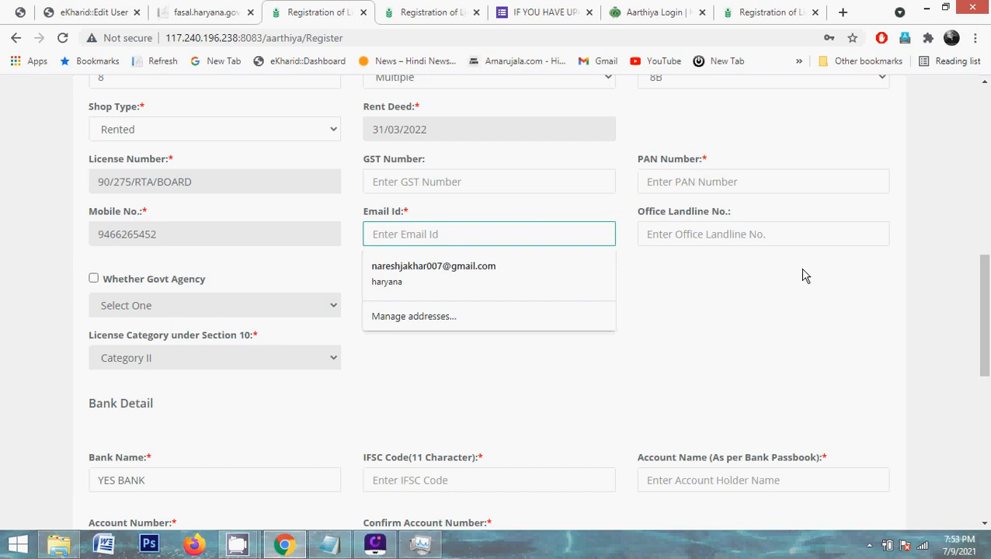
left_click(672, 314)
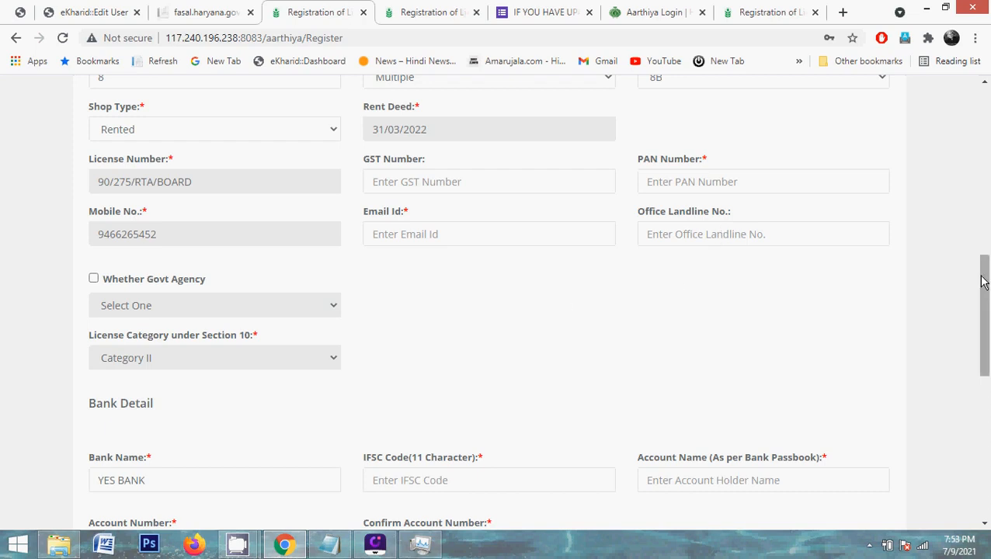
Under Bank Detail, replace the Confirm Account Number with the new, shorter account number
mouse_move(985, 278)
left_mouse_down()
mouse_move(988, 464)
mouse_move(988, 298)
left_mouse_up()
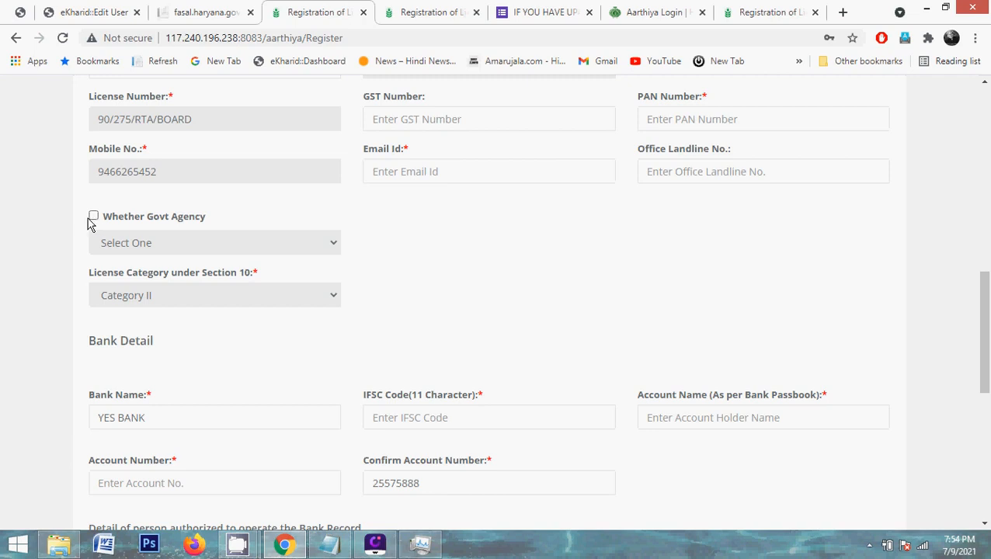
scroll(31, 347, "down", 3)
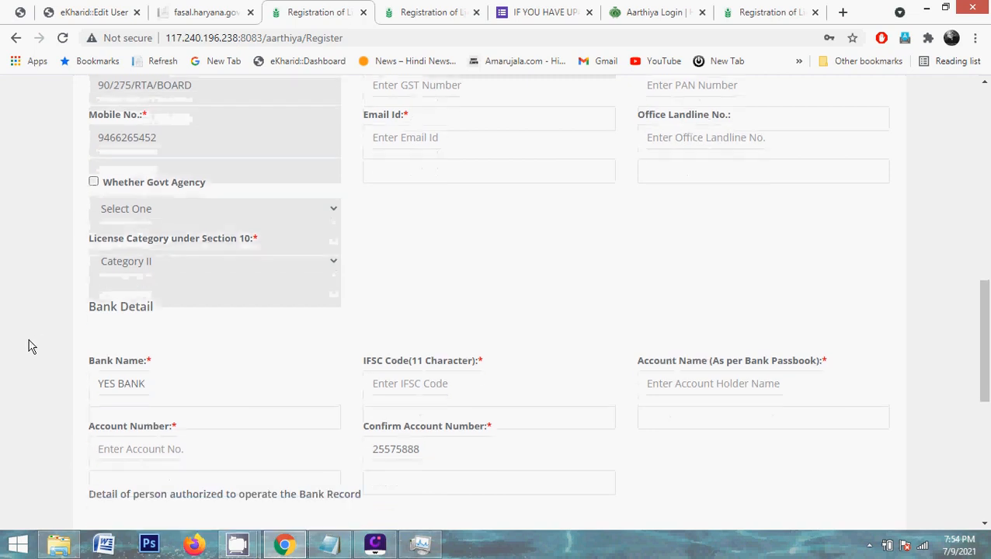
scroll(31, 347, "down", 1)
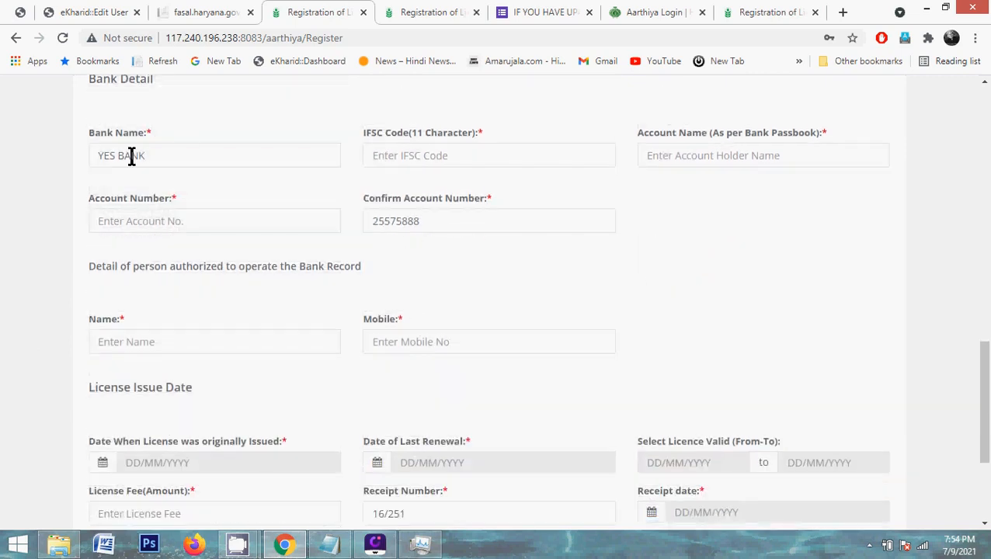
triple_click(131, 156)
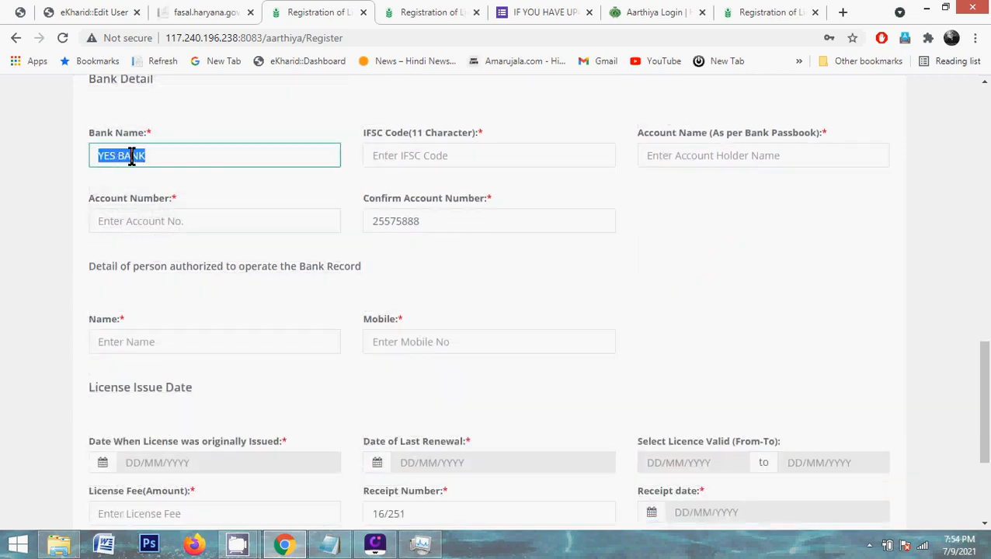
left_click(468, 154)
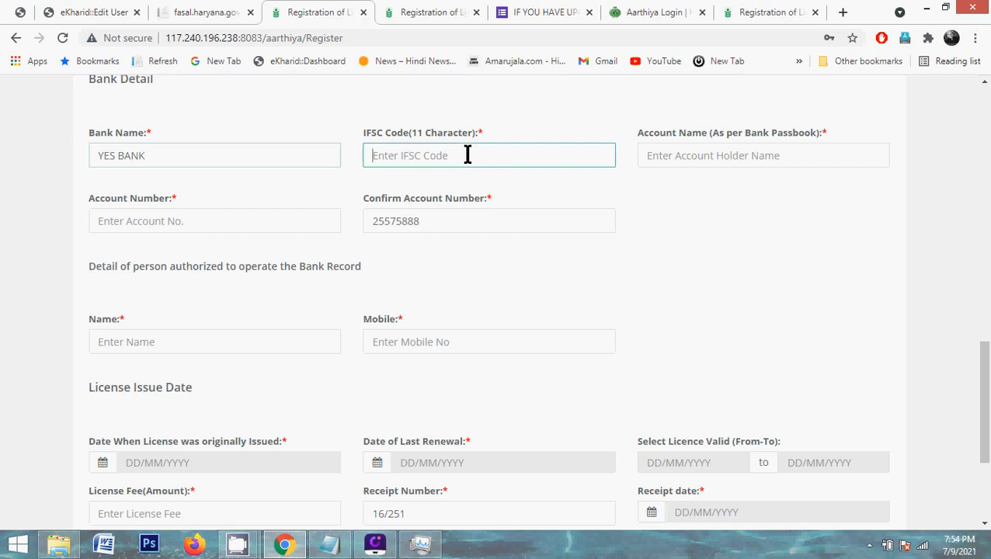
left_click(663, 166)
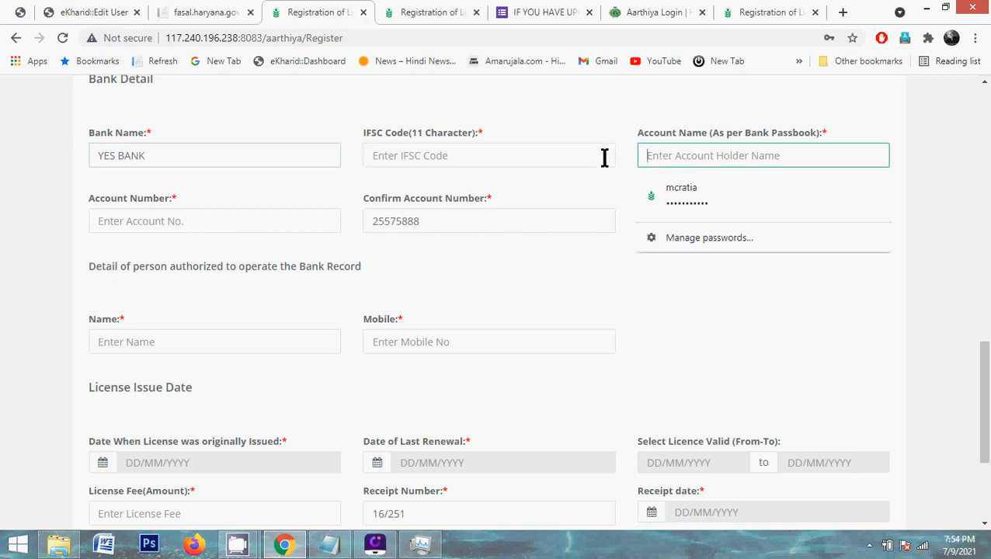
left_click(595, 206)
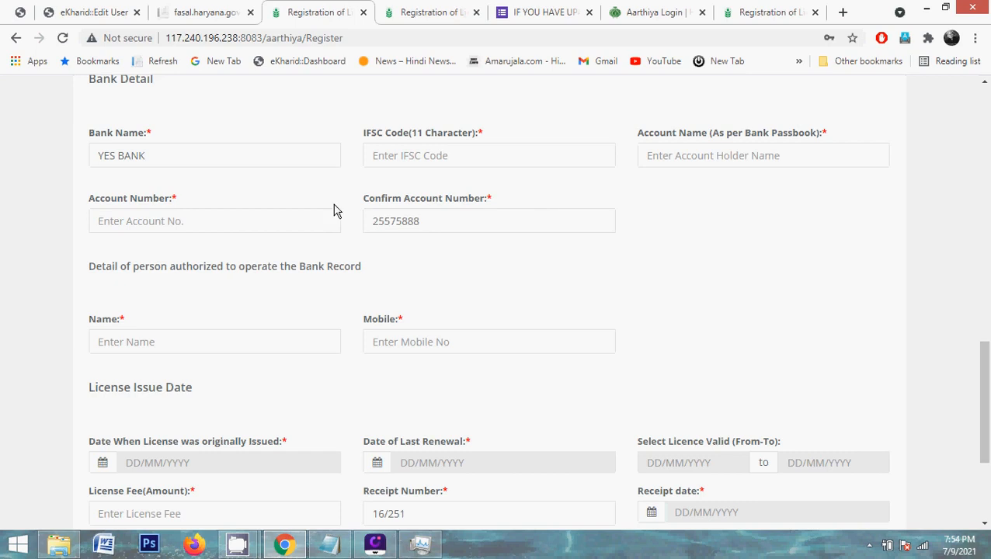
left_click(126, 223)
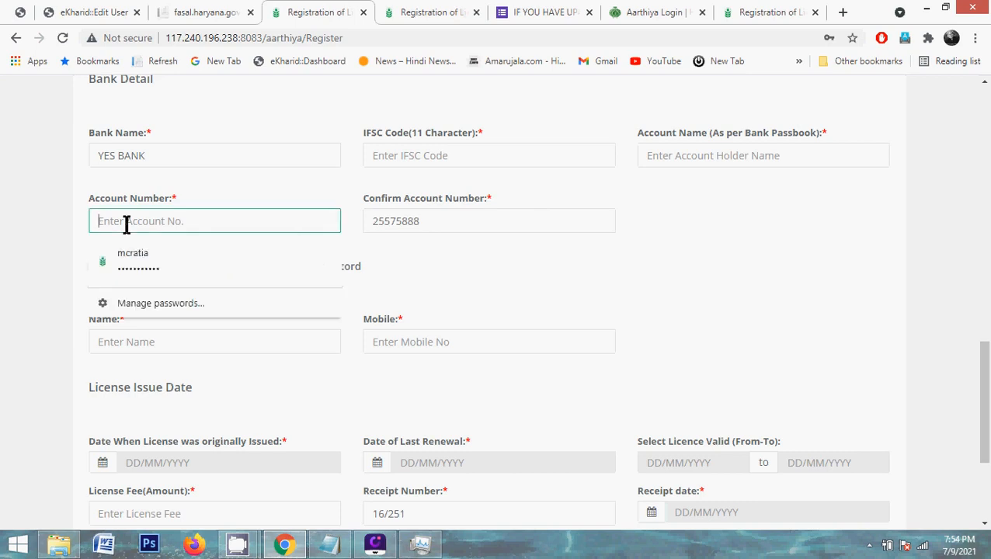
double_click(407, 223)
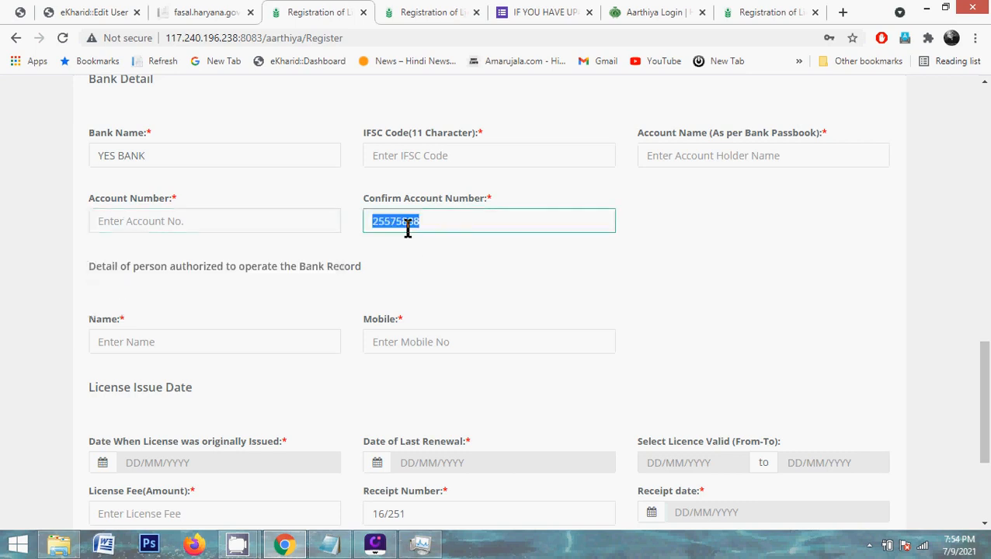
left_click(196, 223)
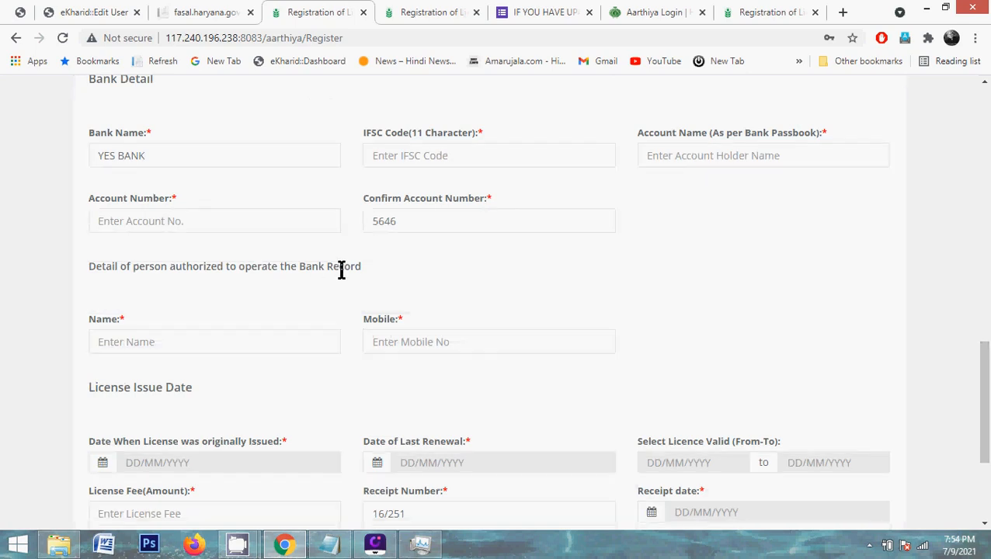
Put focus in the authorized person's Name field, dismissing the browser's name suggestions
left_click(158, 334)
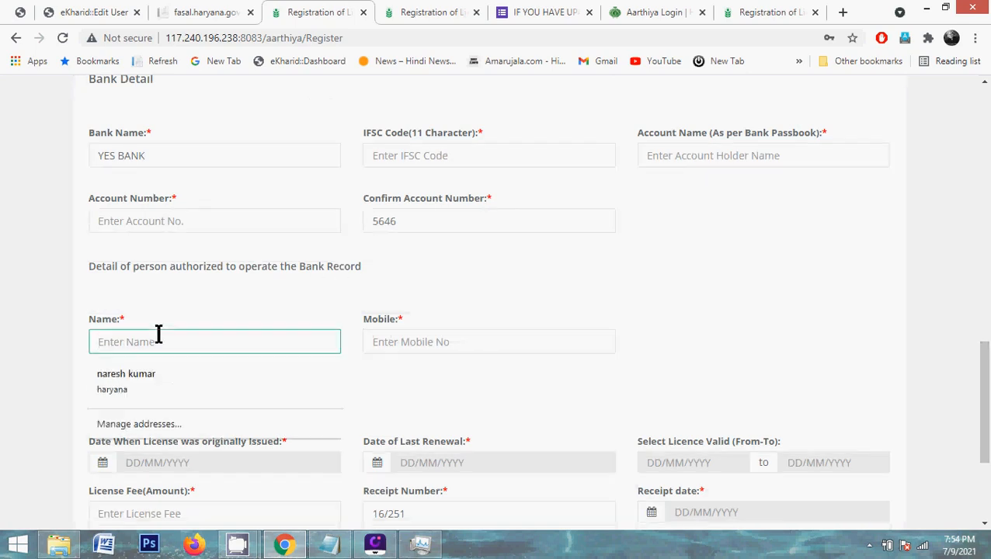
left_click(47, 309)
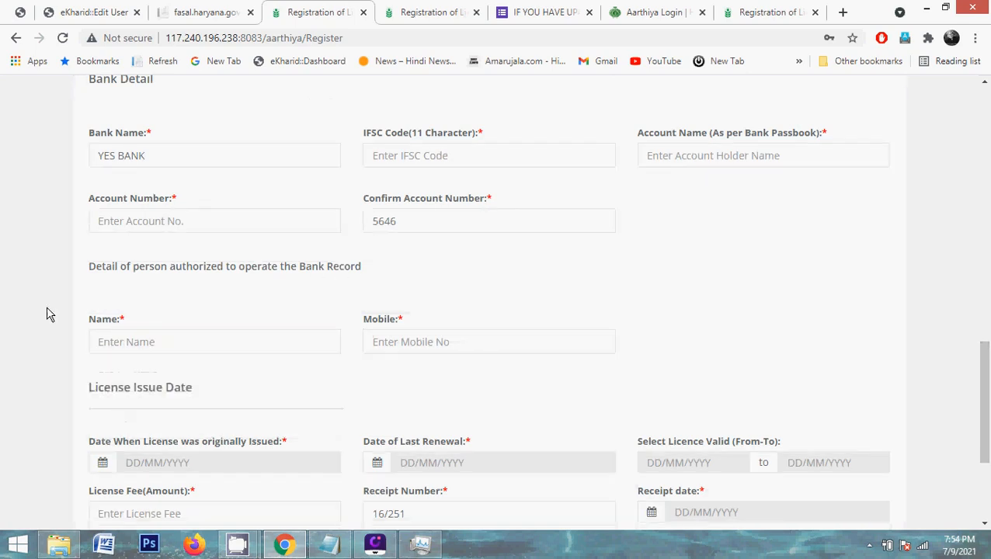
left_click(180, 346)
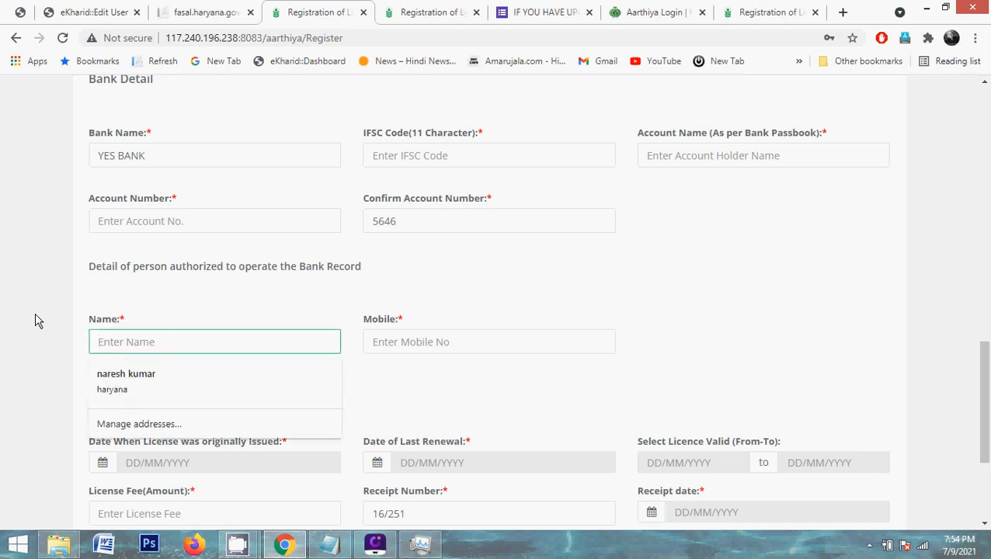
left_click(158, 317)
left_click(143, 344)
left_click(441, 375)
Set the Licence Valid From date to 01/04/2021 by going back to April 2021
scroll(441, 375, "down", 3)
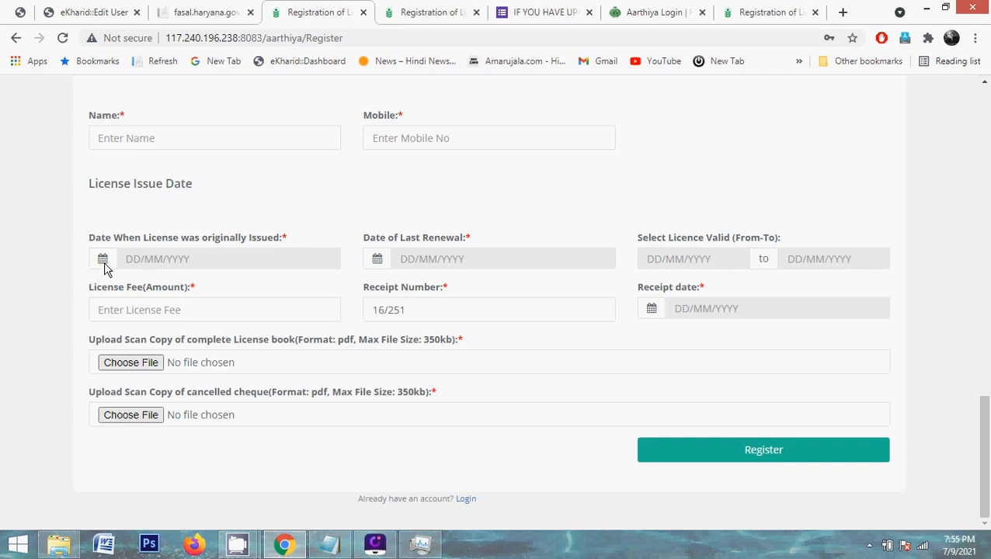
left_click(377, 261)
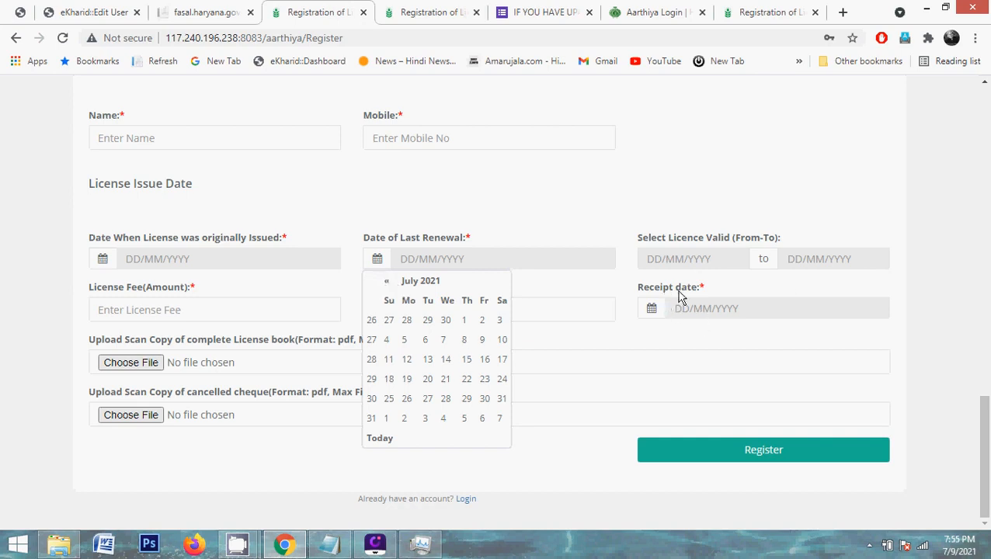
left_click(736, 294)
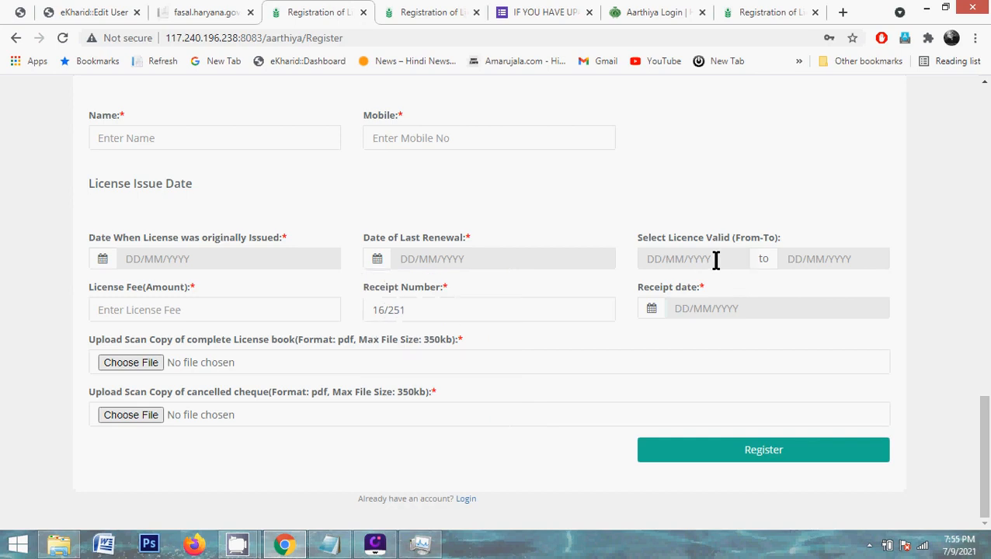
left_click(664, 260)
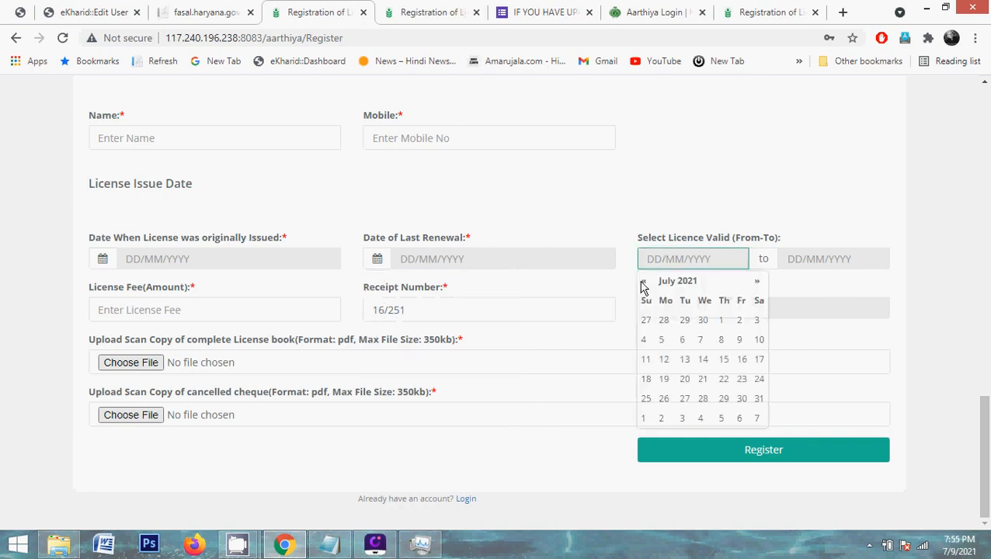
left_click(643, 282)
left_click(643, 282)
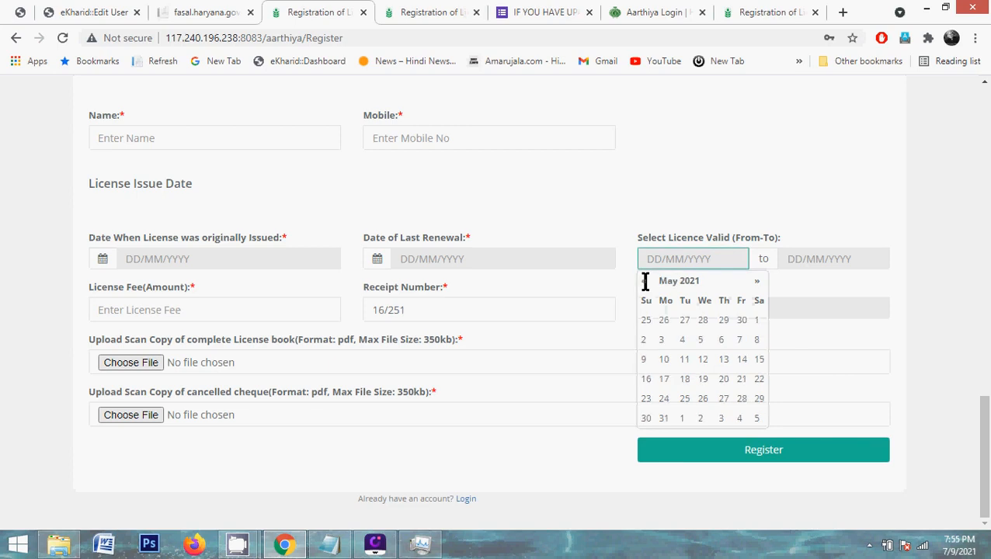
left_click(643, 282)
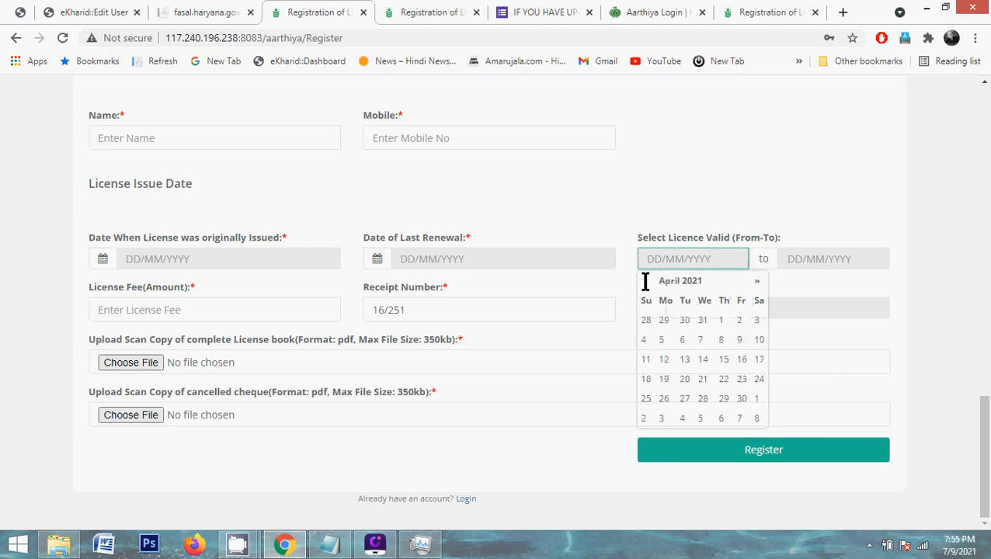
left_click(721, 322)
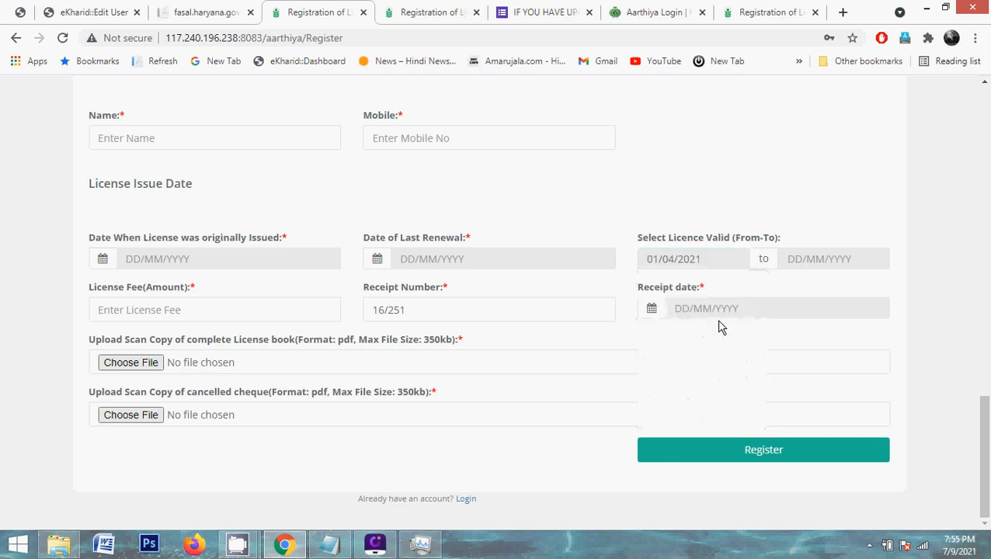
Set the Licence Valid To date to 31/03/2022, check it, then move on to License Fee
left_click(815, 264)
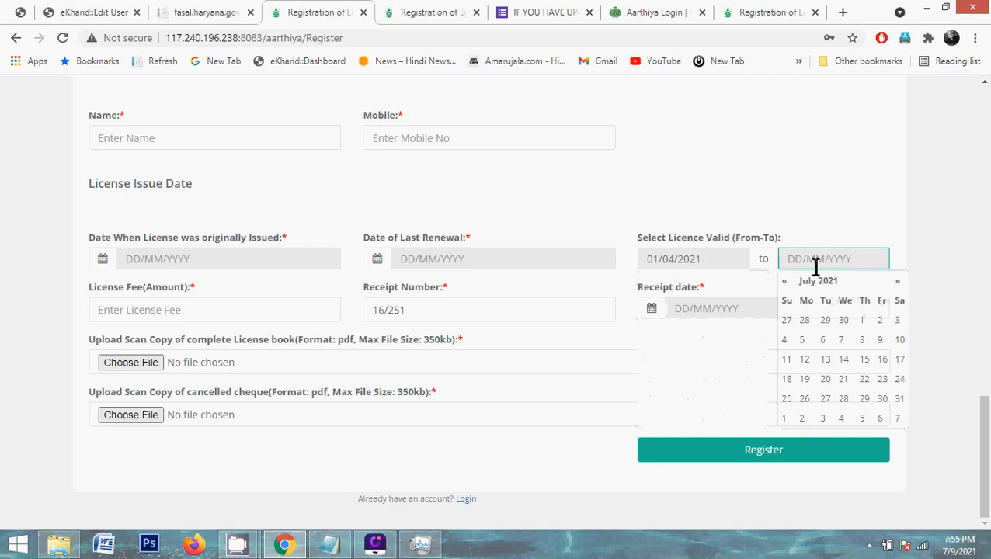
left_click(898, 282)
left_click(898, 282)
left_click(899, 282)
left_click(899, 282)
left_click(899, 282)
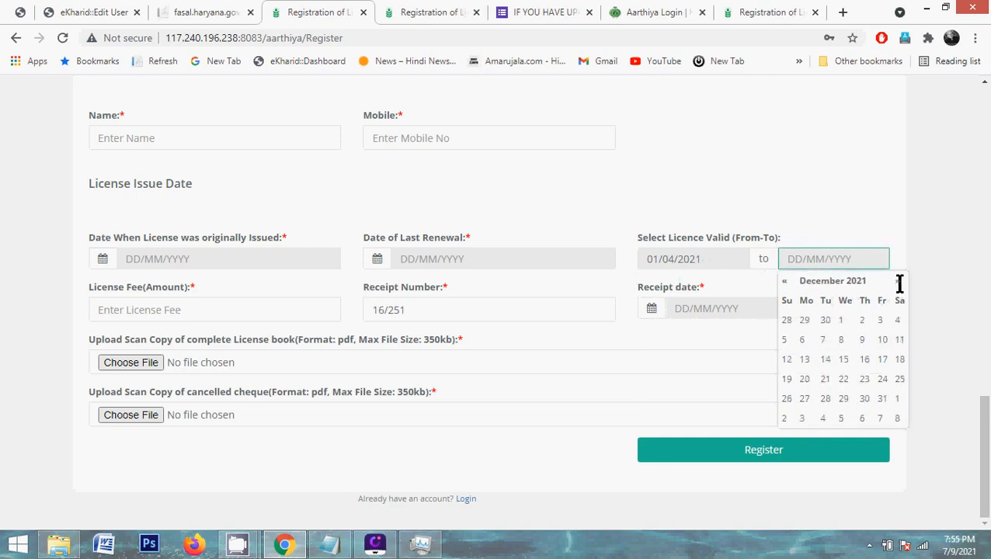
left_click(899, 281)
left_click(899, 282)
left_click(899, 282)
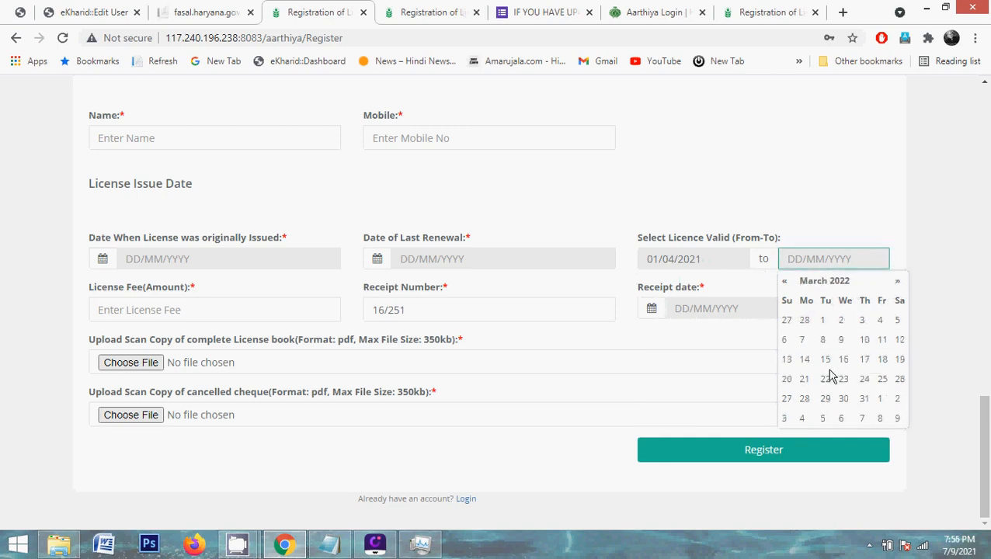
left_click(866, 398)
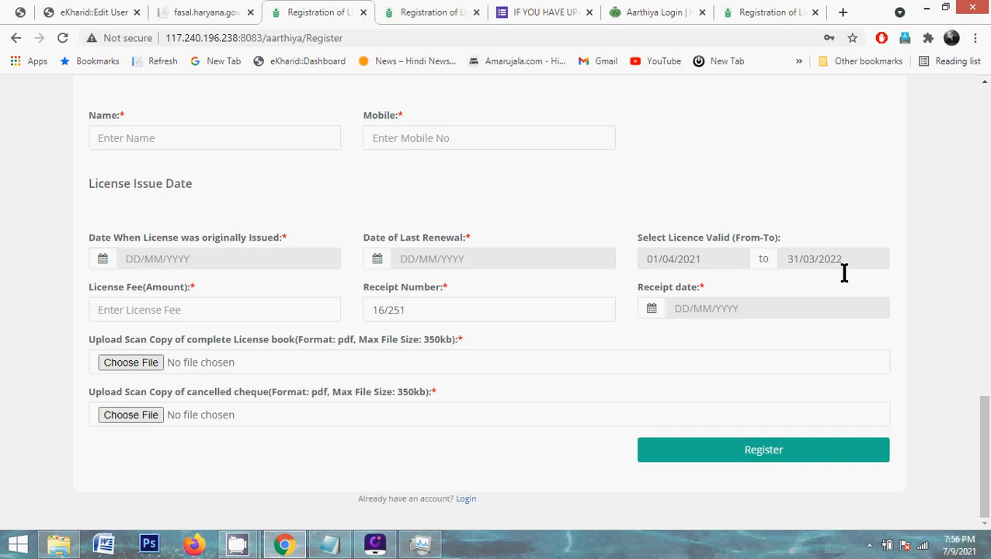
left_click(832, 260)
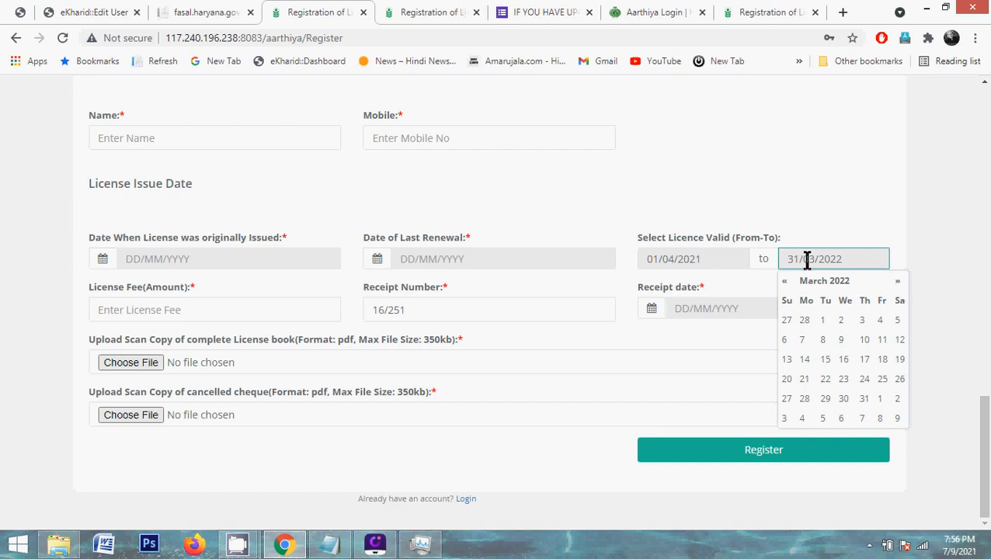
left_click(136, 315)
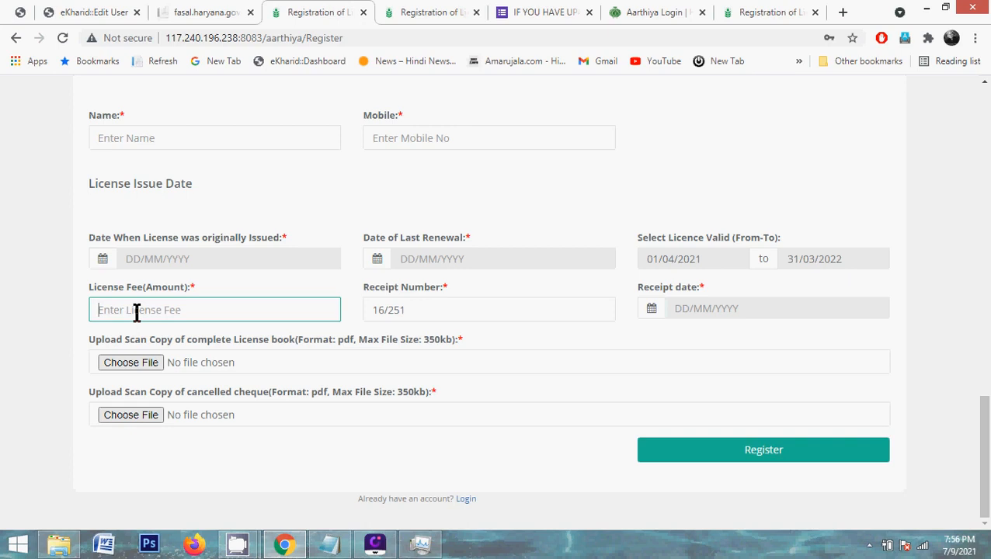
double_click(437, 307)
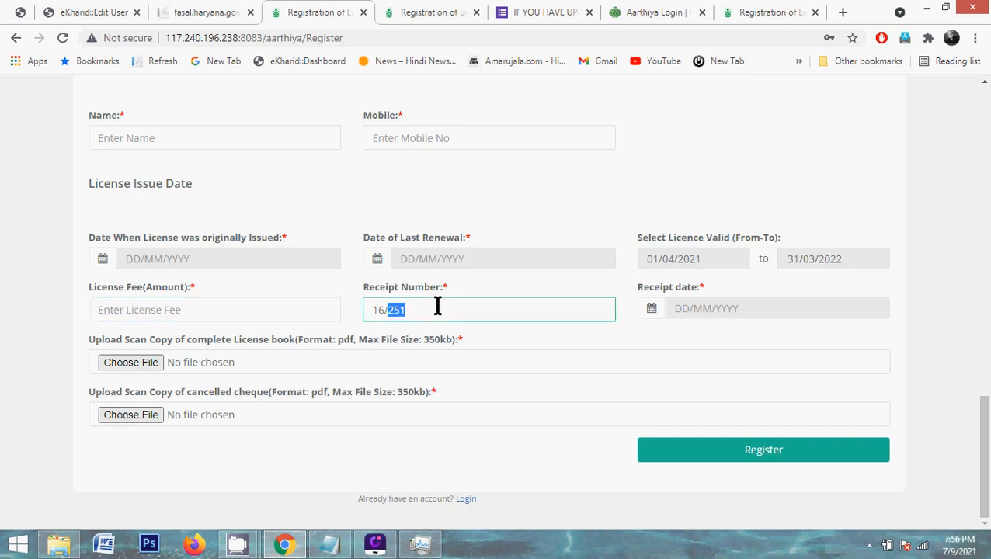
left_click(437, 307)
key("BackSpace")
key("shift+Home")
left_click(407, 312)
type("1")
left_click(12, 358)
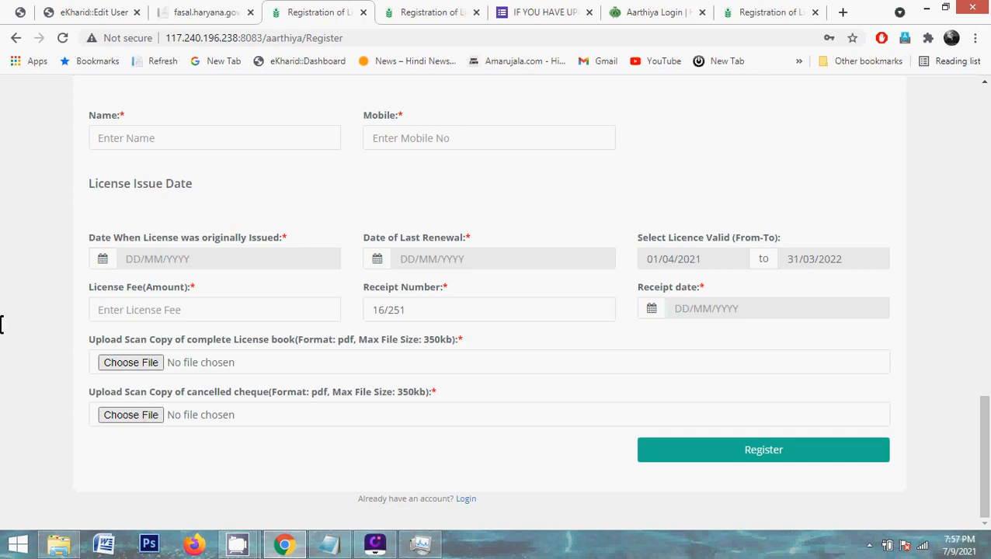
scroll(2, 324, "up", 12)
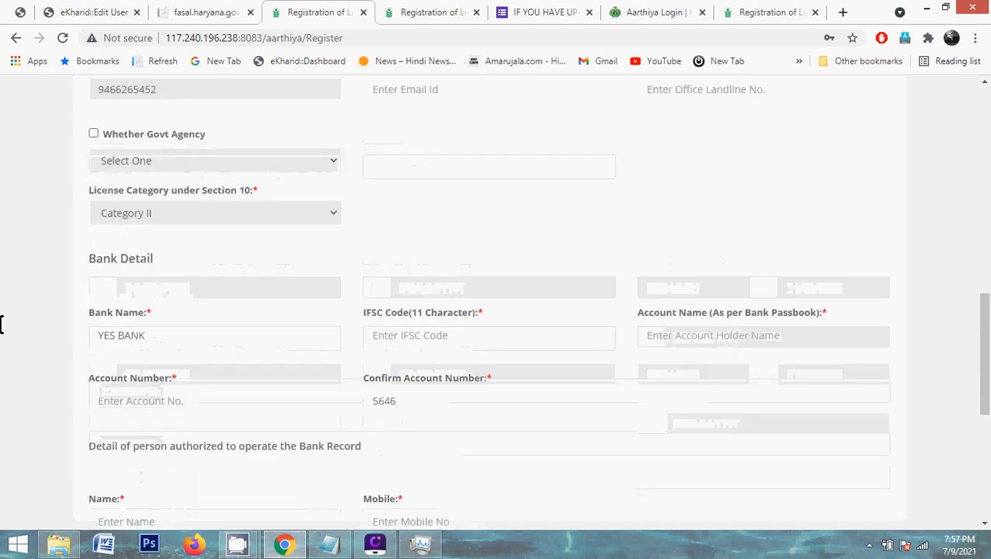
scroll(1, 325, "up", 5)
scroll(2, 325, "down", 9)
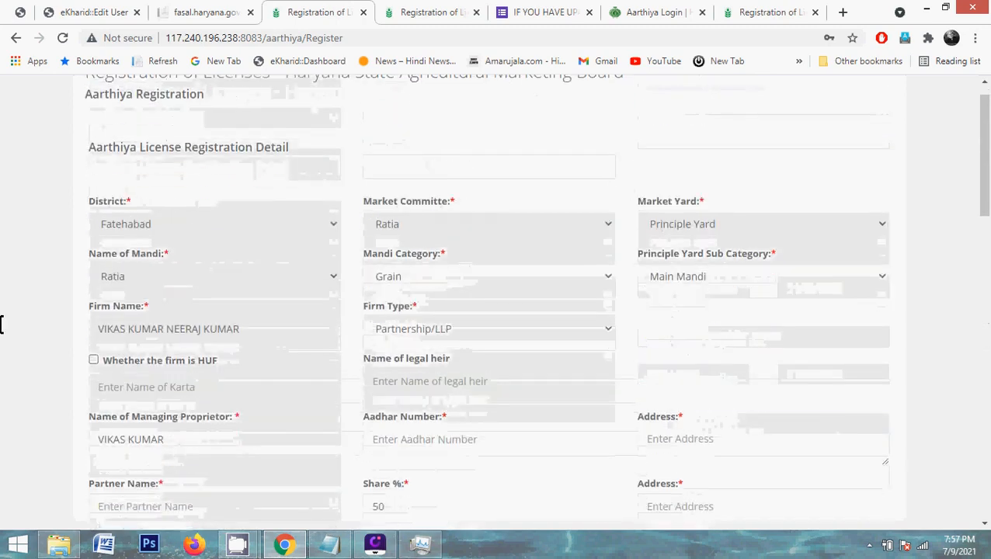
scroll(2, 324, "down", 6)
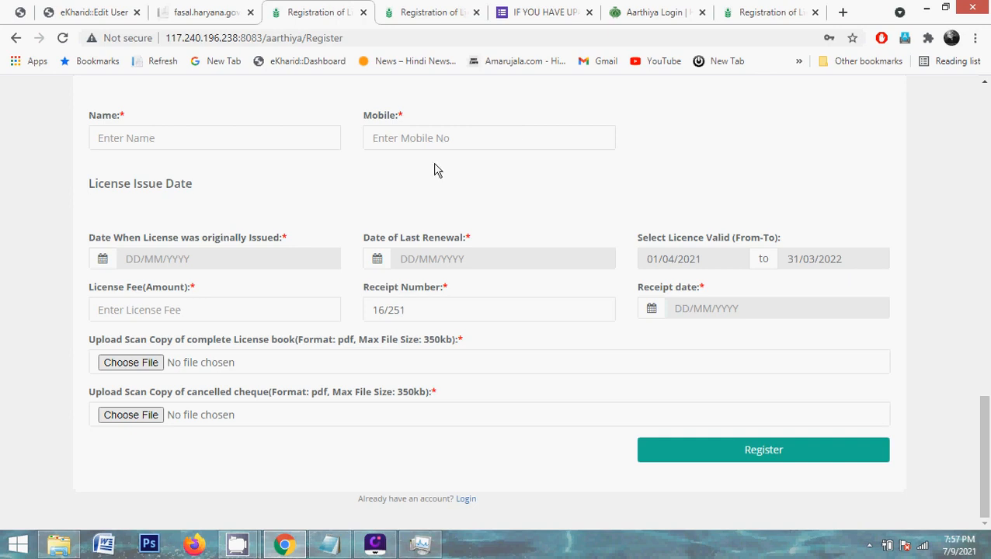
Start another response on the licence-update Google Form with Mandi Name BAHMANWALA
left_click(548, 5)
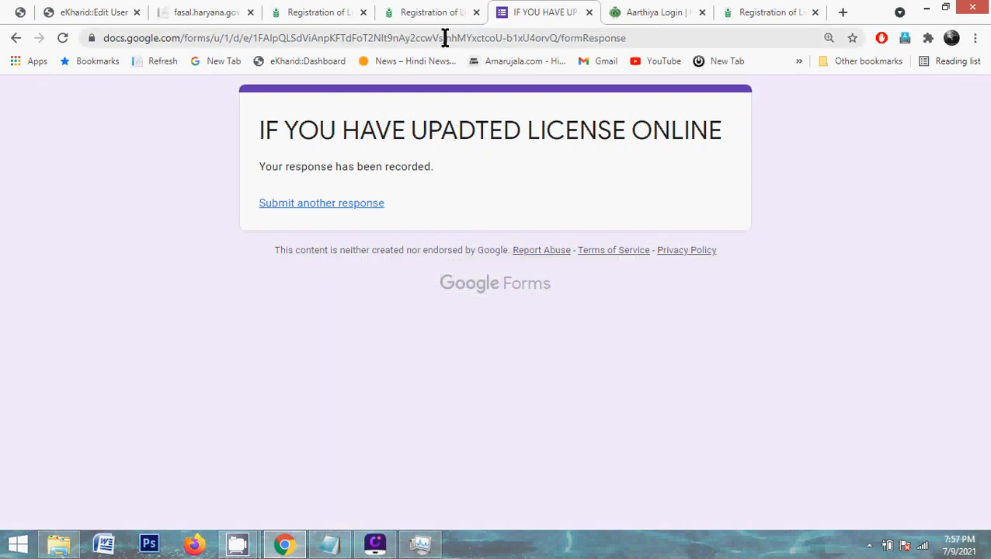
left_click(323, 204)
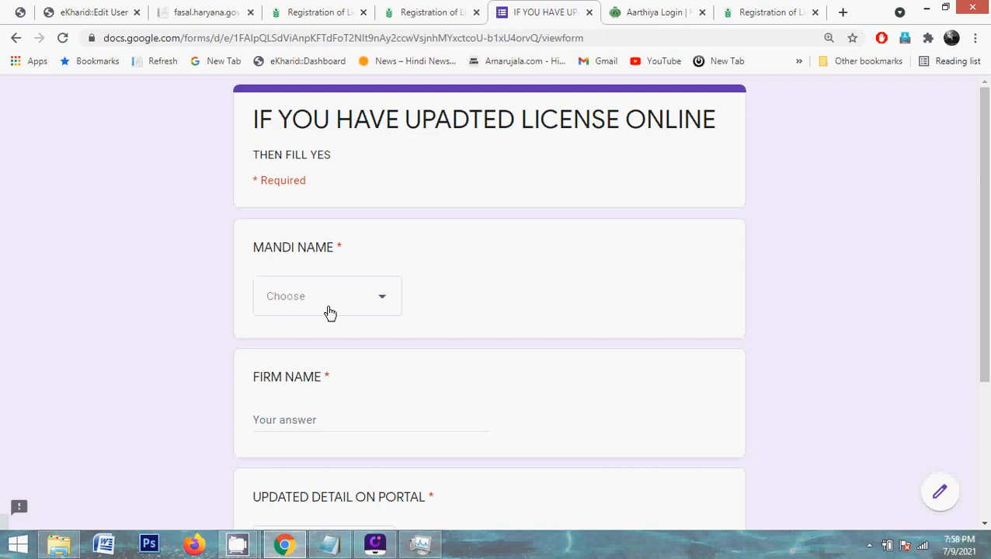
left_click(330, 312)
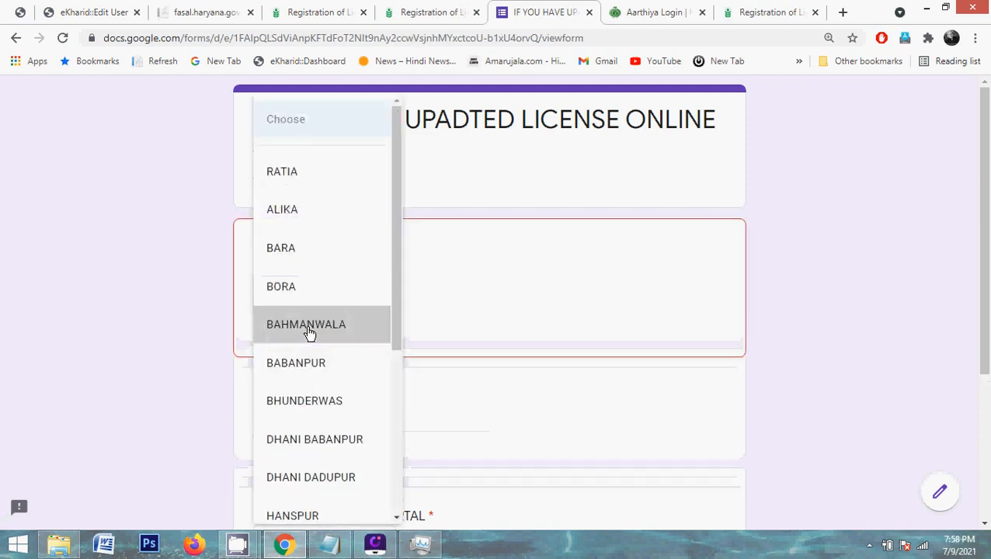
left_click(309, 332)
Enter 'JKHNKUG' as the Firm Name and answer Yes for Updated Detail on Portal
left_click(307, 421)
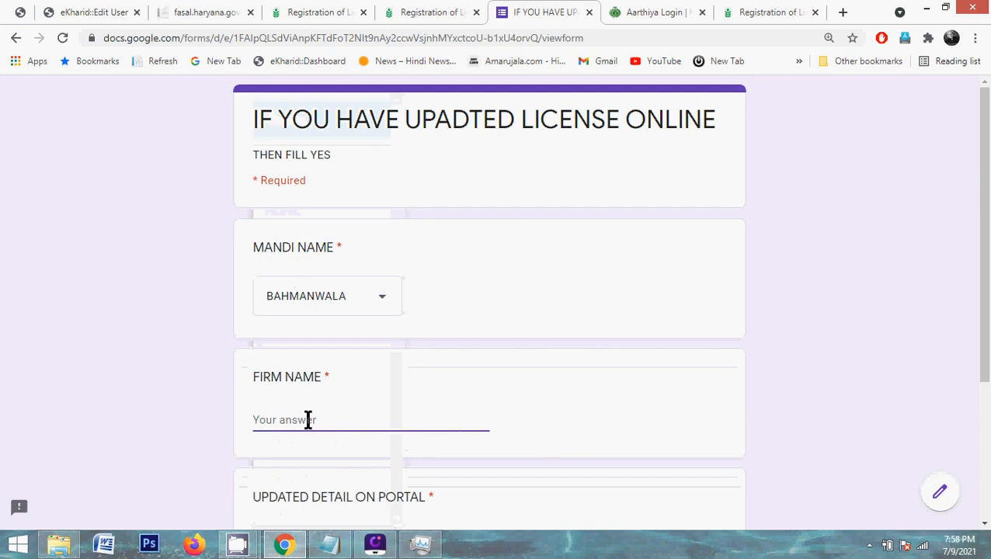
left_click(206, 418)
scroll(206, 418, "down", 3)
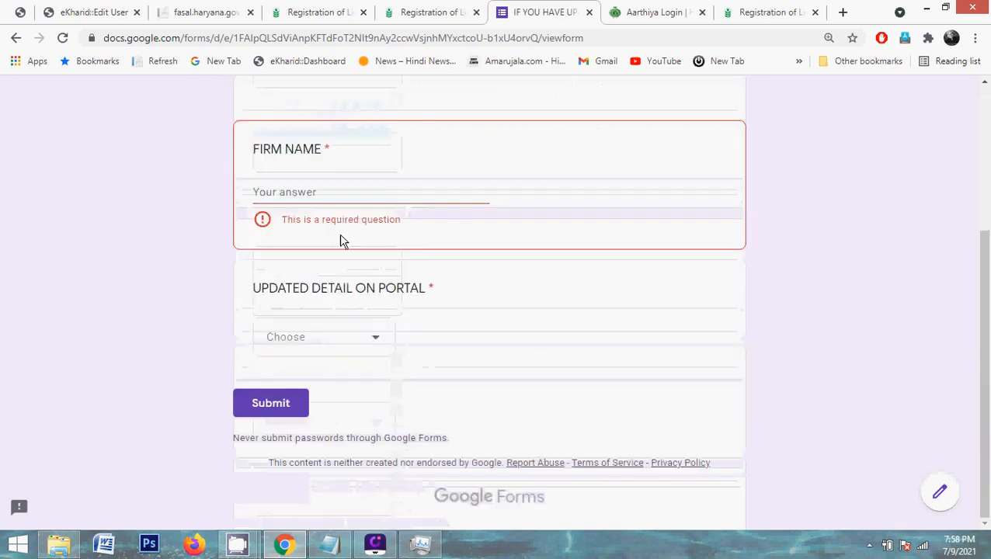
left_click(367, 189)
type("JKHNKUG")
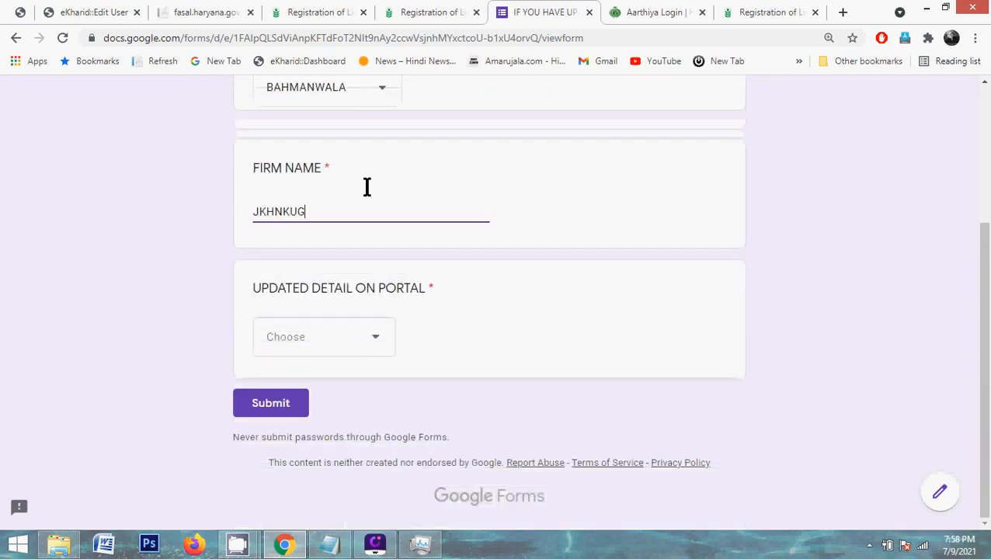
left_click(316, 336)
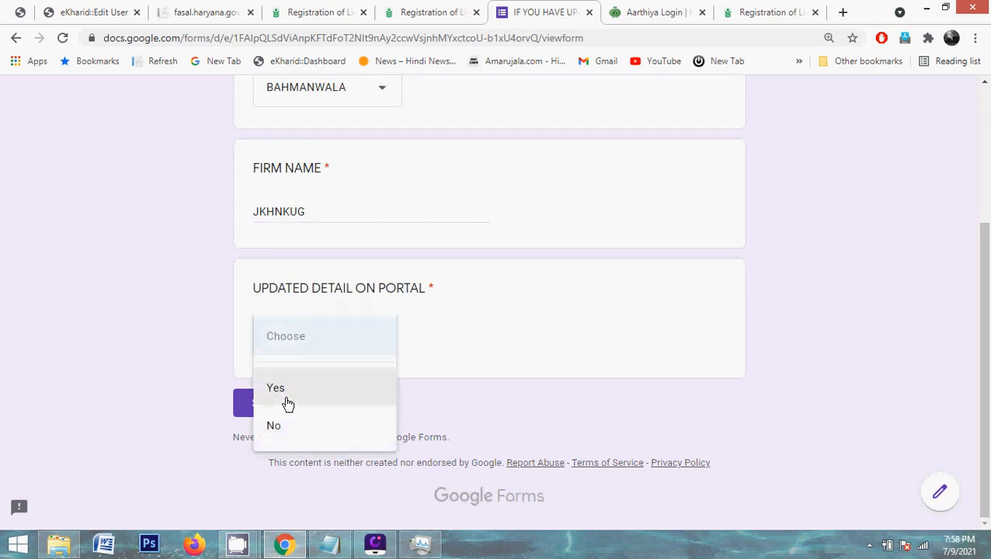
left_click(286, 403)
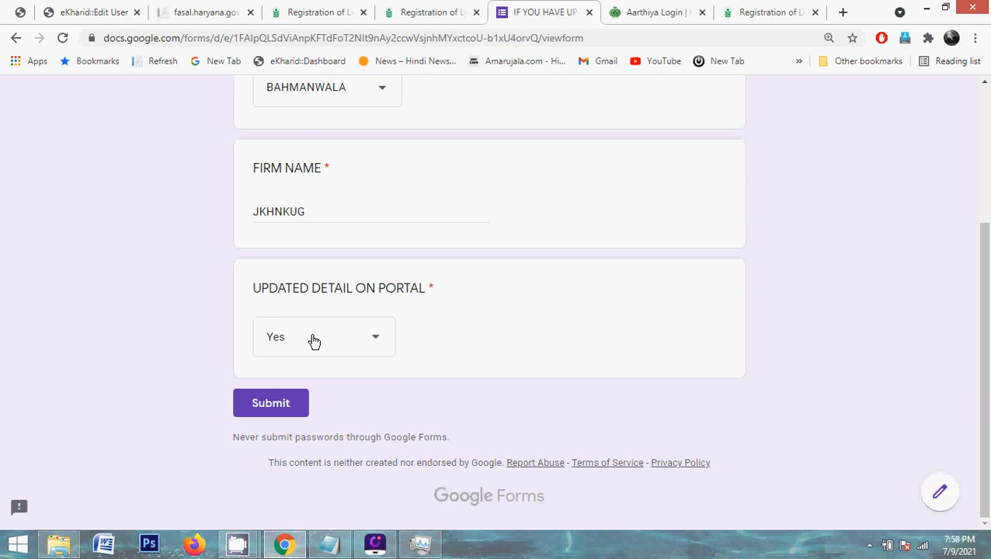
Submit the completed Google Form response and wait for the recorded confirmation
left_click(278, 411)
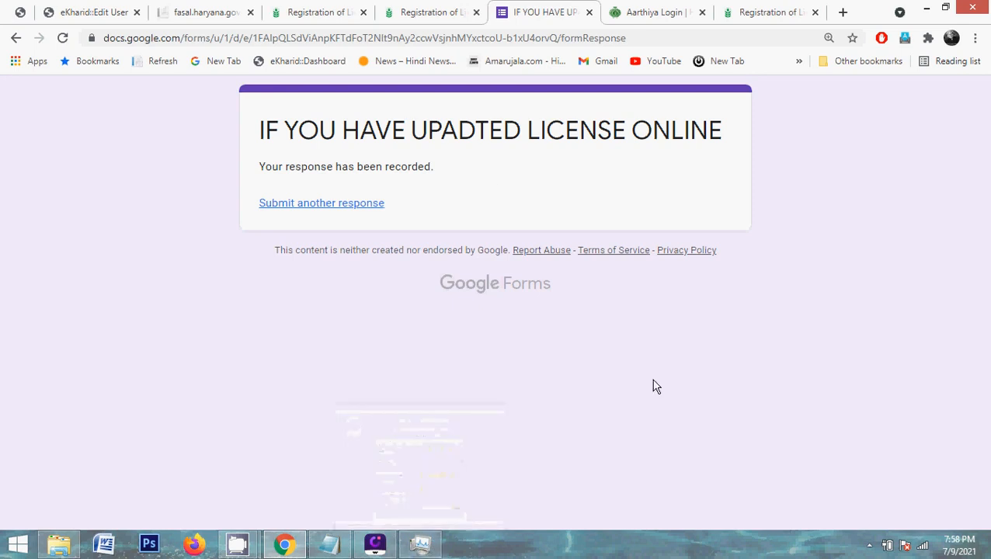
mouse_move(246, 549)
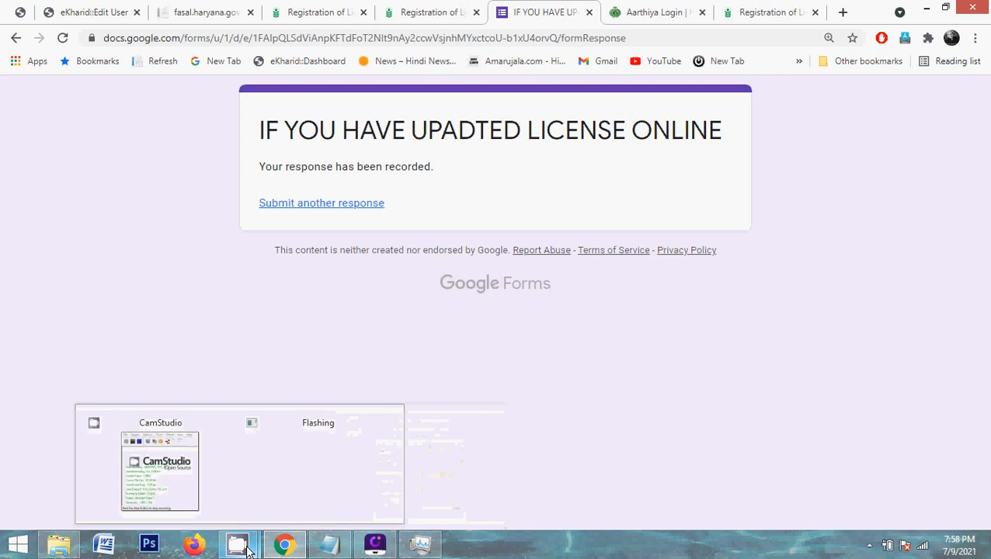